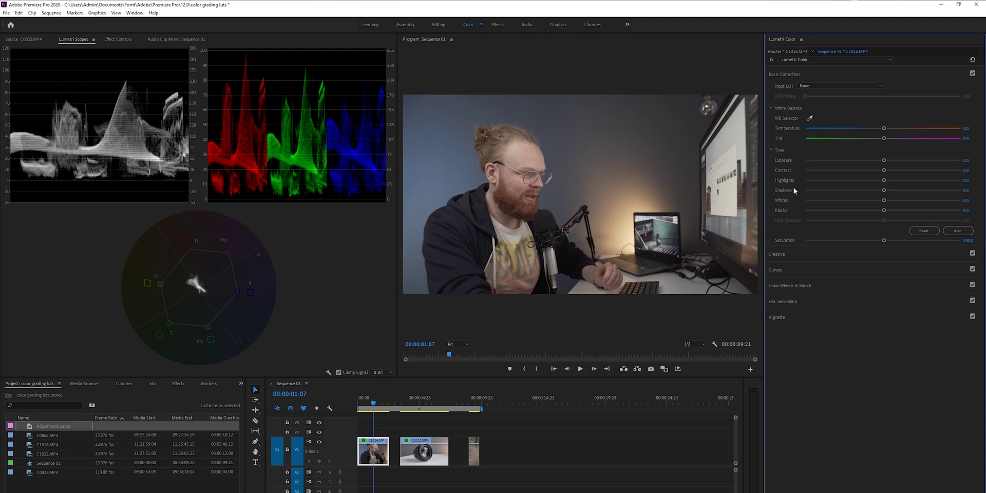
- Collapse Basic Correction and return to Lumetri Scopes showing waveform, RGB parade and vectorscope
click(785, 75)
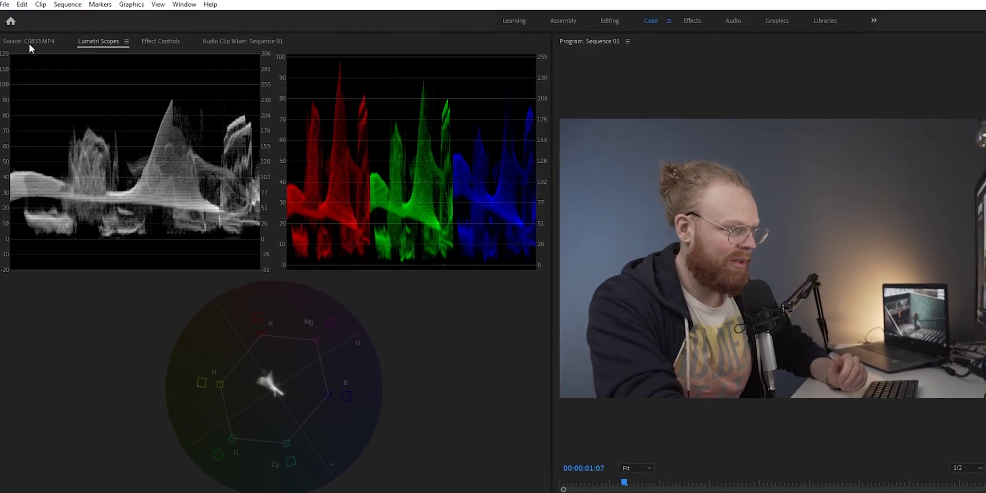
click(27, 42)
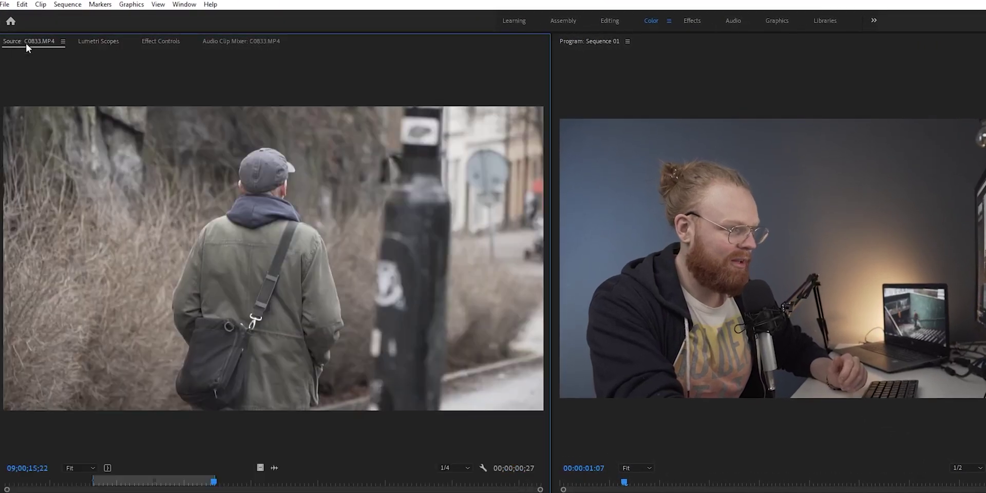
click(97, 45)
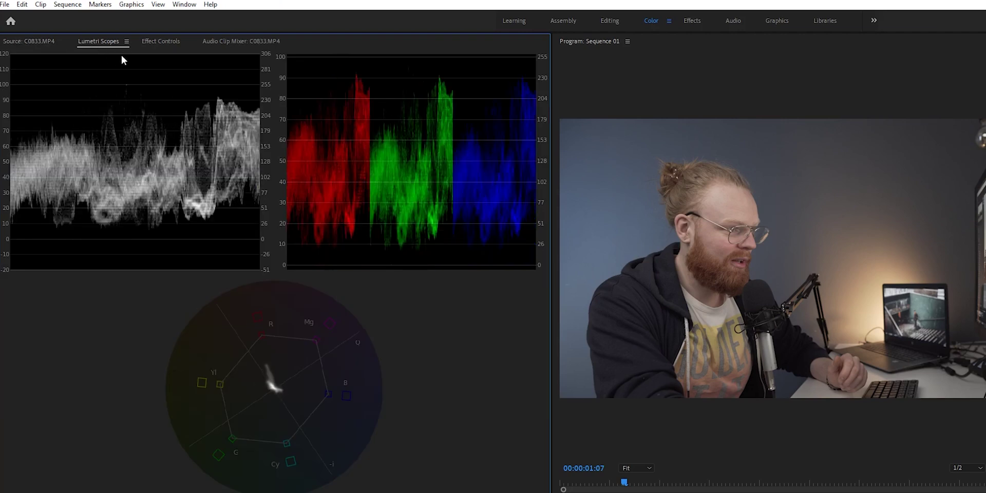
click(183, 4)
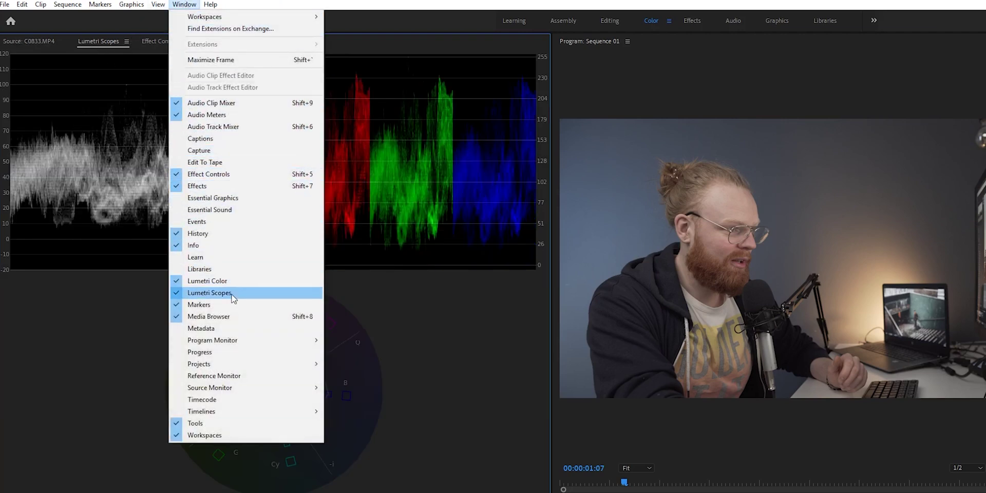
click(156, 301)
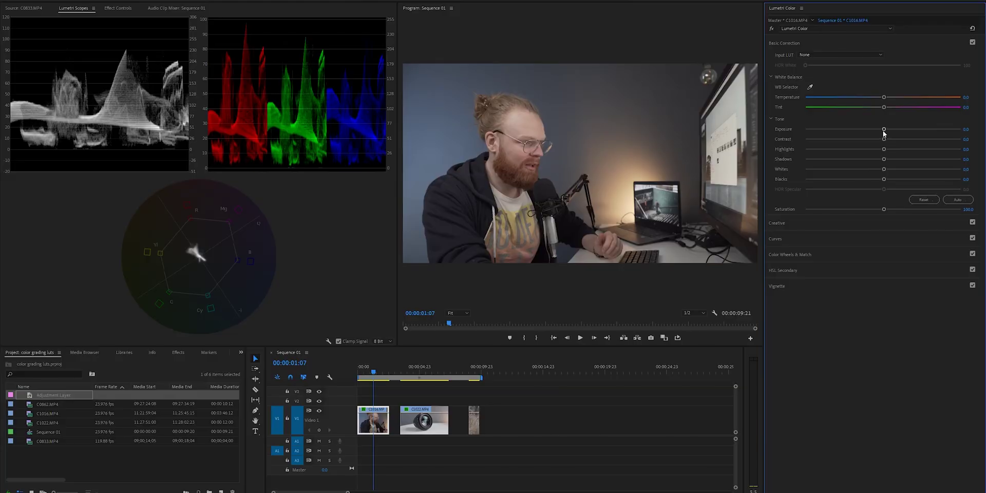
- Try Exposure at 3.5 and -2.7, reset it to 0.0, then pull Blacks down to -92.6
drag(883, 129, 949, 130)
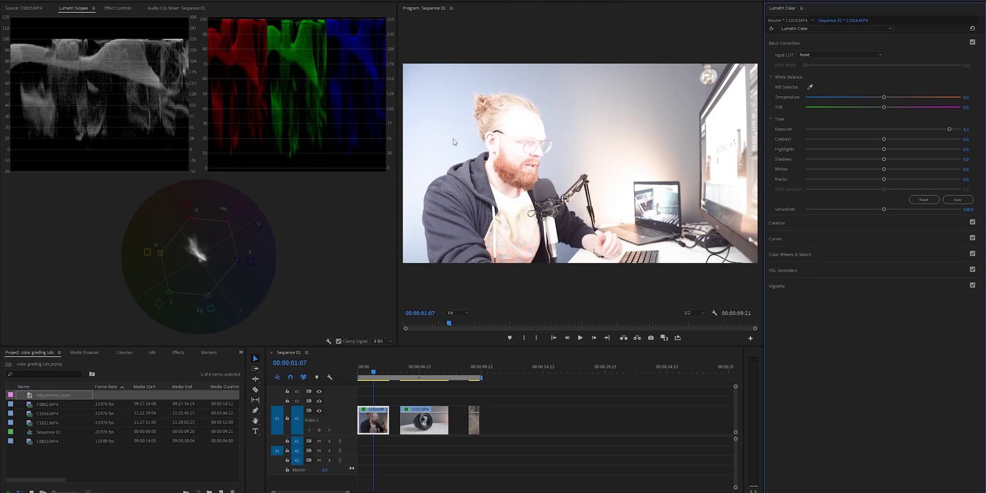
drag(950, 130, 840, 141)
double_click(840, 140)
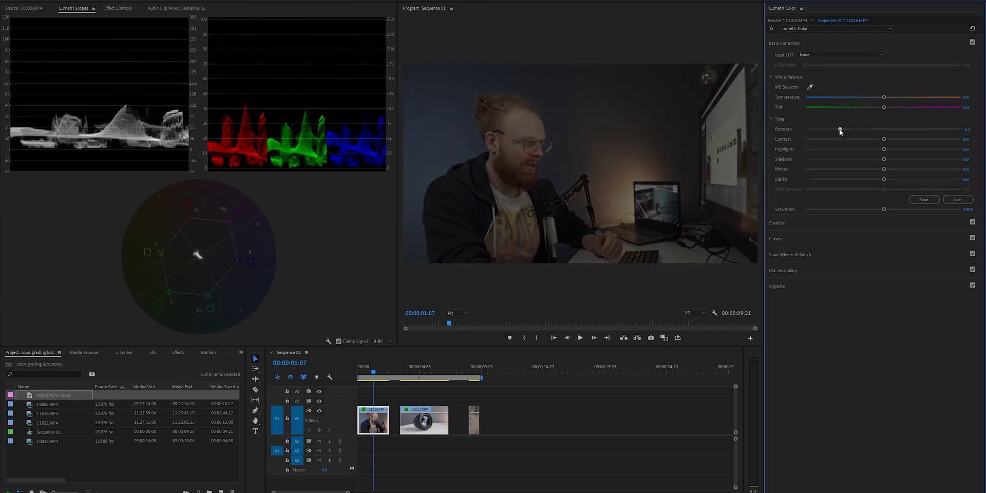
drag(884, 179, 811, 184)
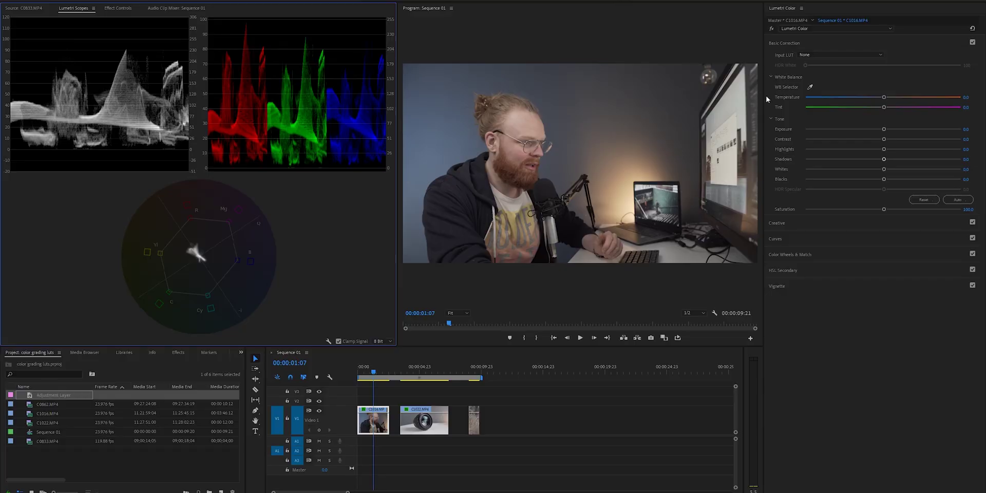
drag(884, 97, 826, 109)
drag(884, 98, 954, 97)
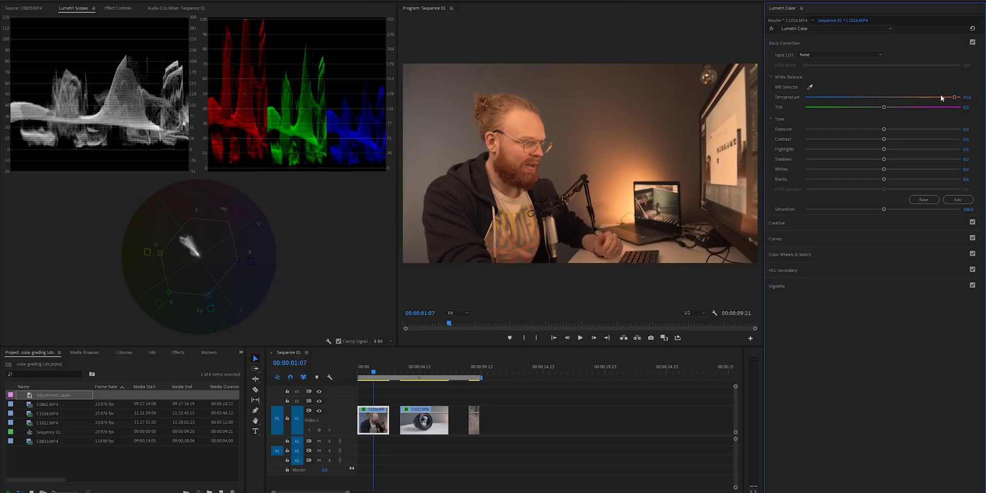
drag(941, 96, 967, 108)
double_click(863, 97)
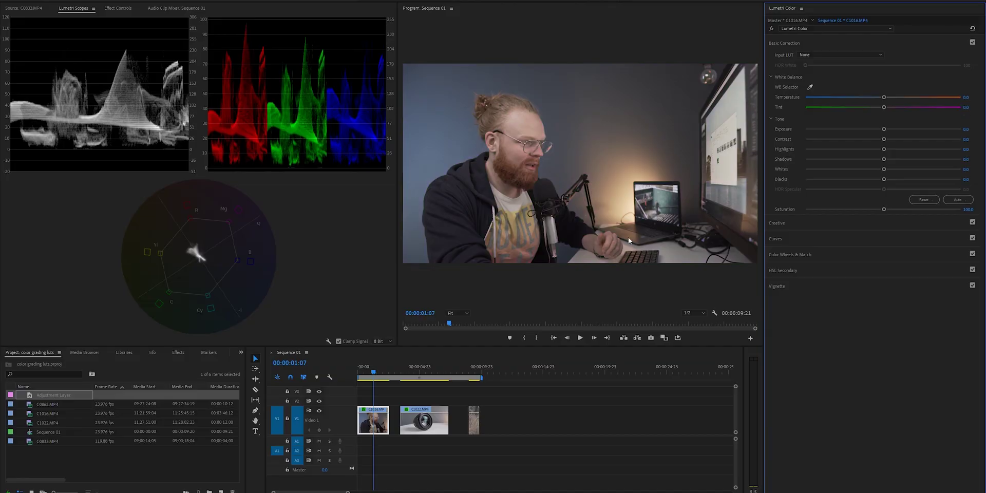
- On clip C1016, sample white balance from a neutral area, then set Temperature to -6.0
click(380, 424)
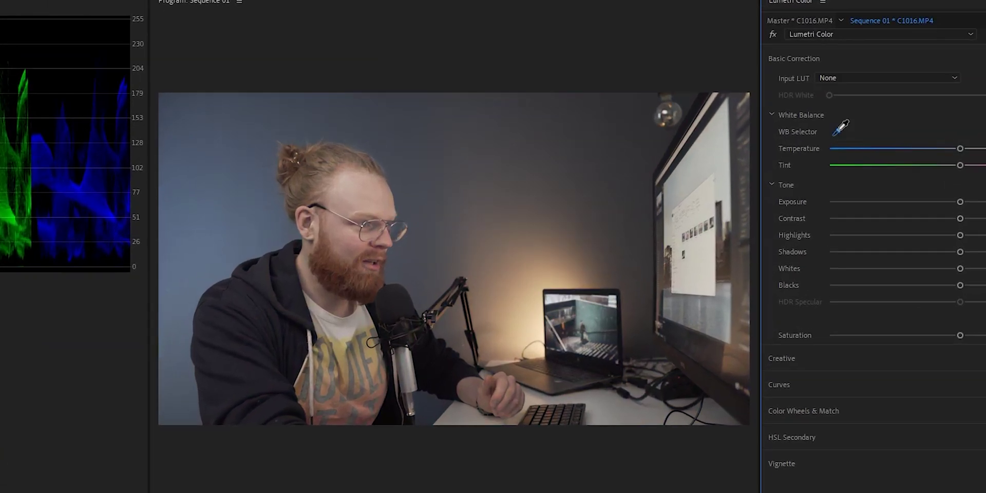
click(810, 87)
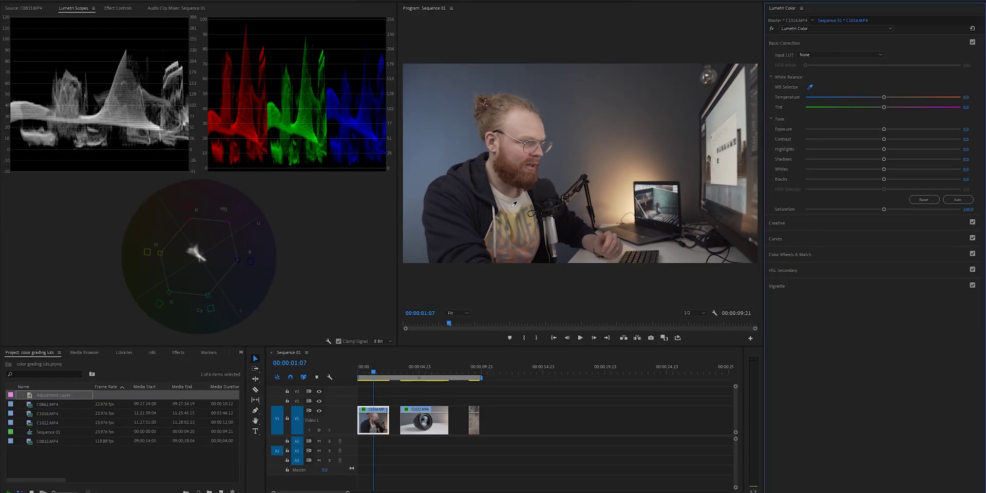
click(512, 205)
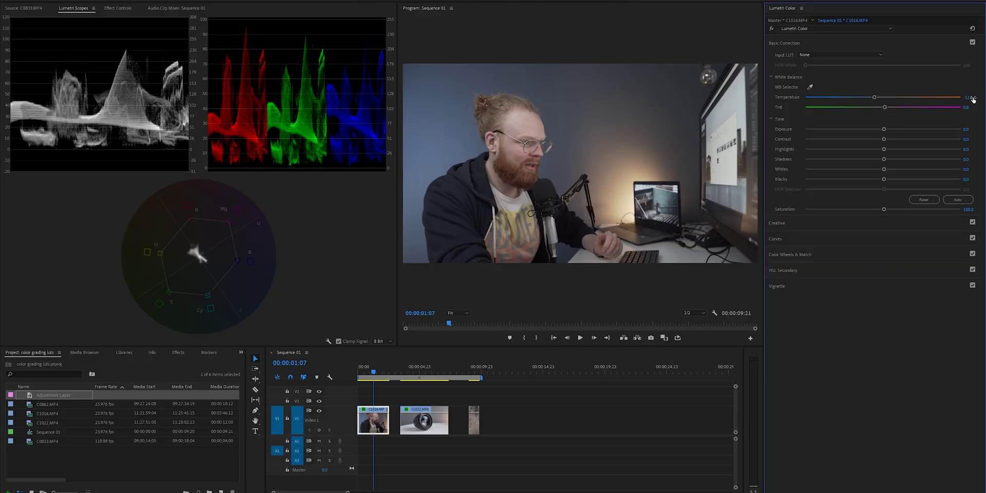
click(970, 97)
text(-6)
key(Return)
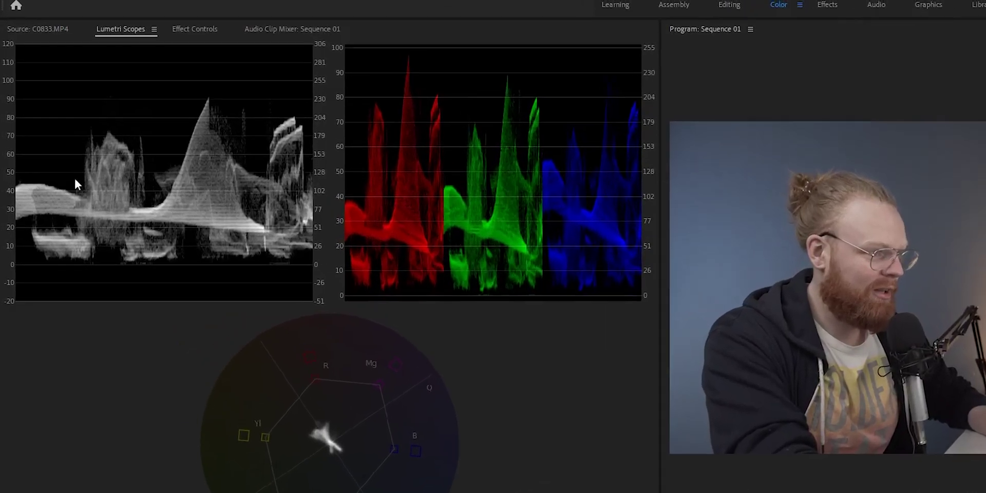
- In Effect Controls, draw a closed Opacity pen mask around the face in the Program monitor
click(113, 128)
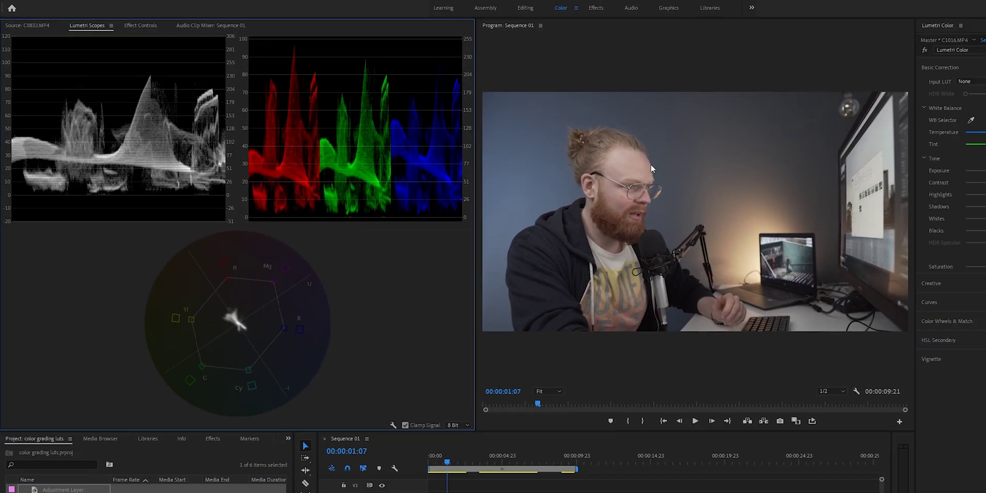
click(145, 27)
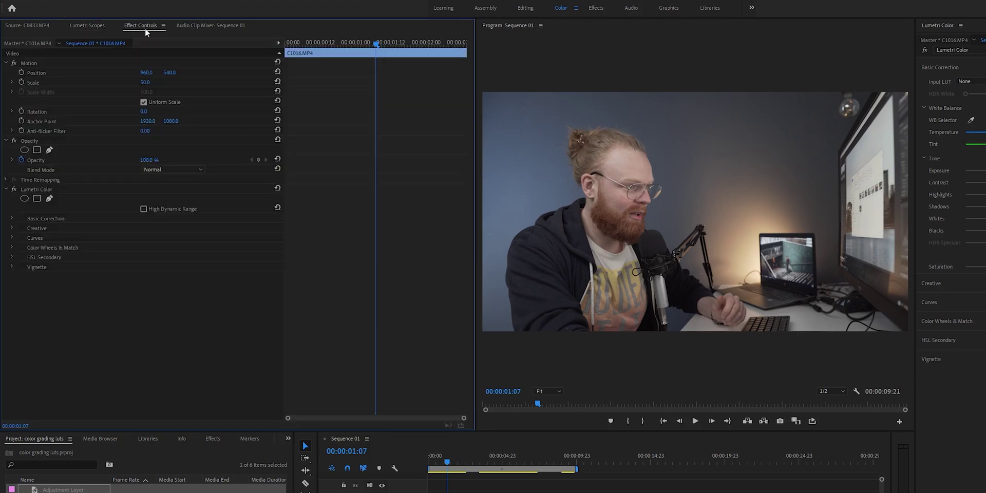
click(50, 150)
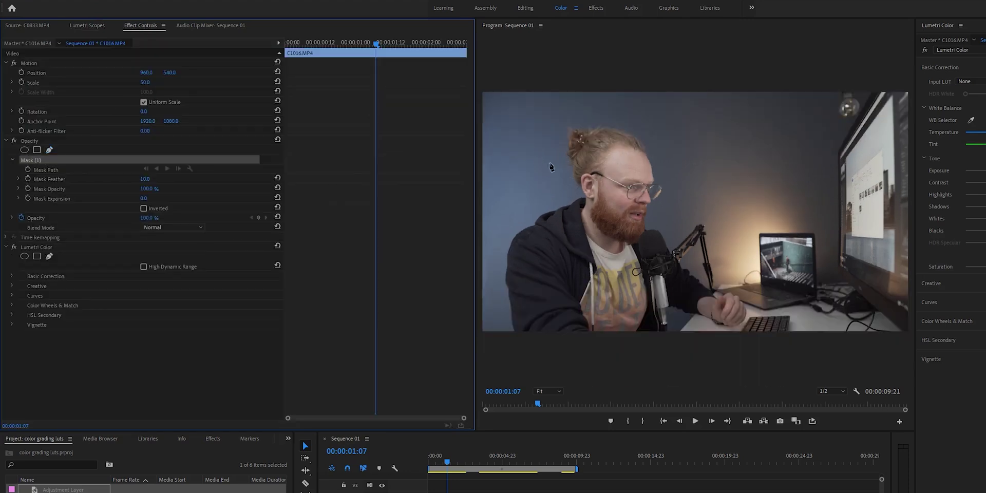
click(611, 207)
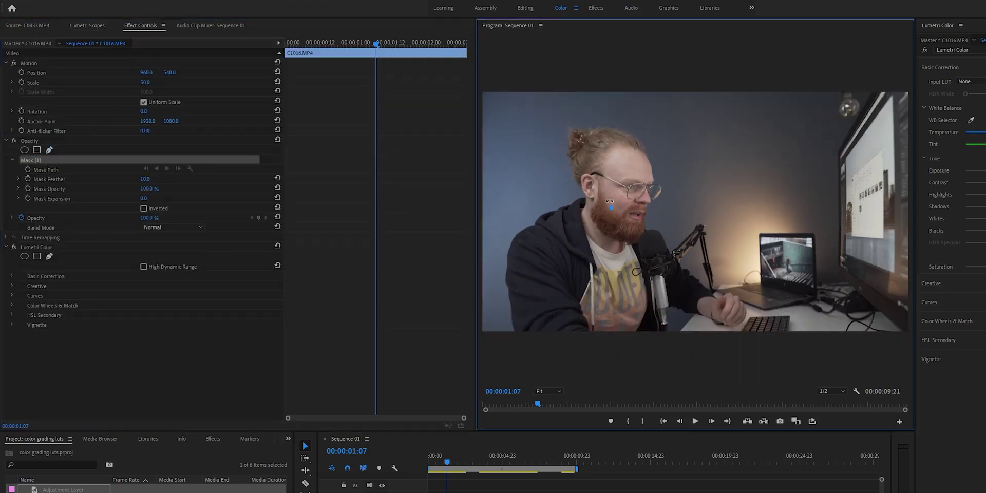
click(616, 150)
click(639, 153)
click(611, 207)
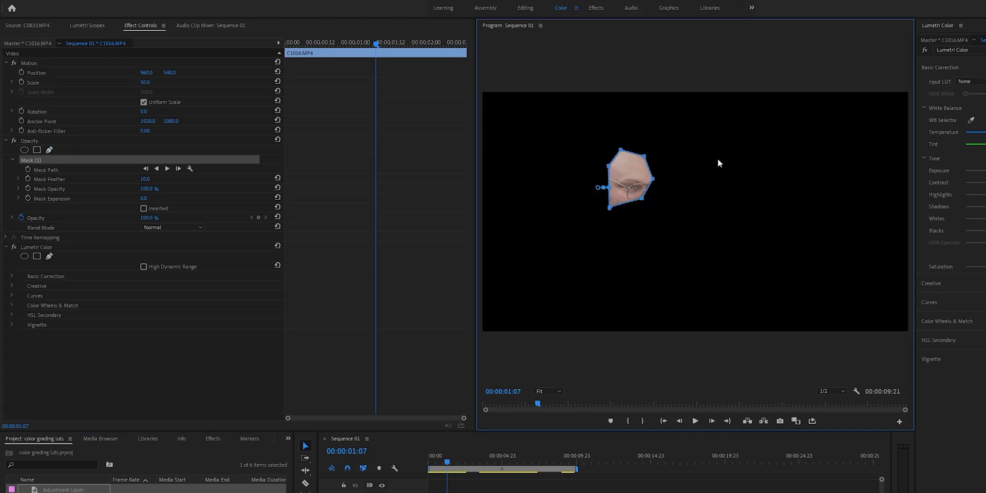
click(101, 24)
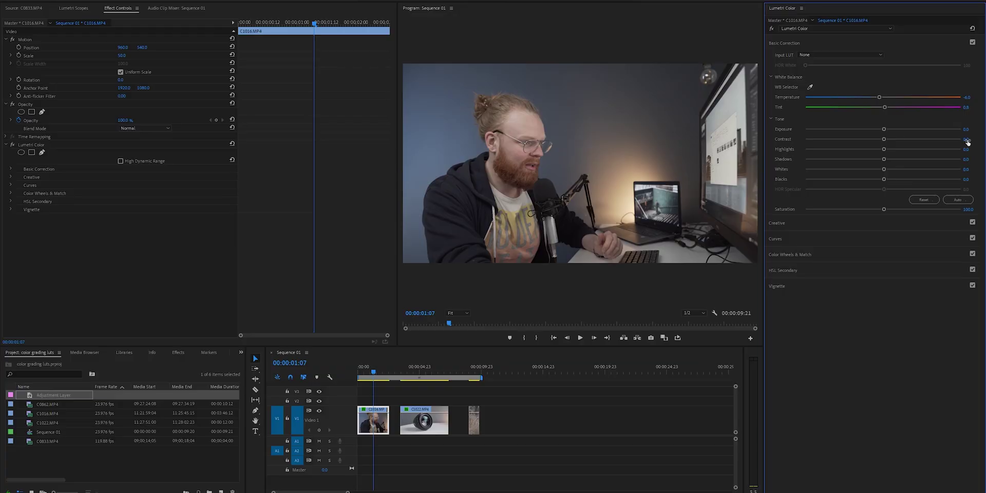
- Confirm contrast at 20 and apply the TG SKEPPARGATAN creative look
click(969, 138)
key(Return)
click(789, 225)
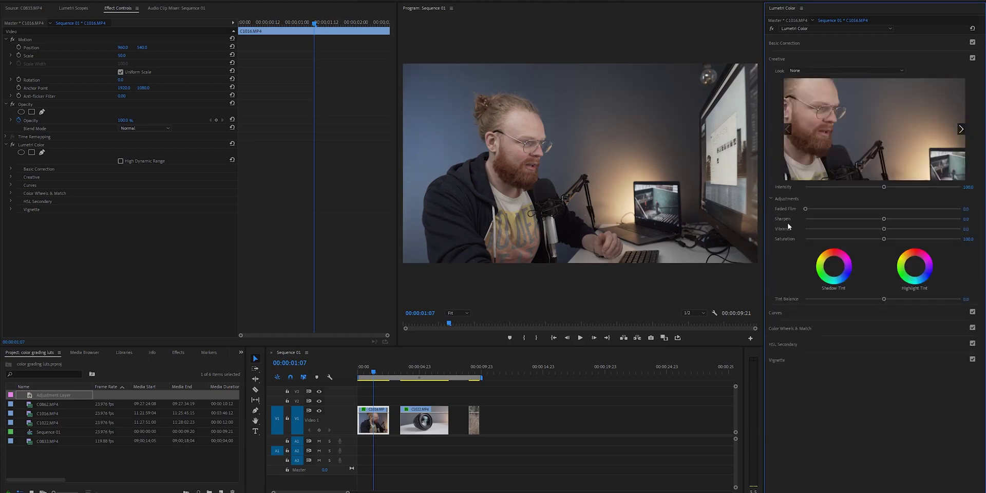
click(840, 73)
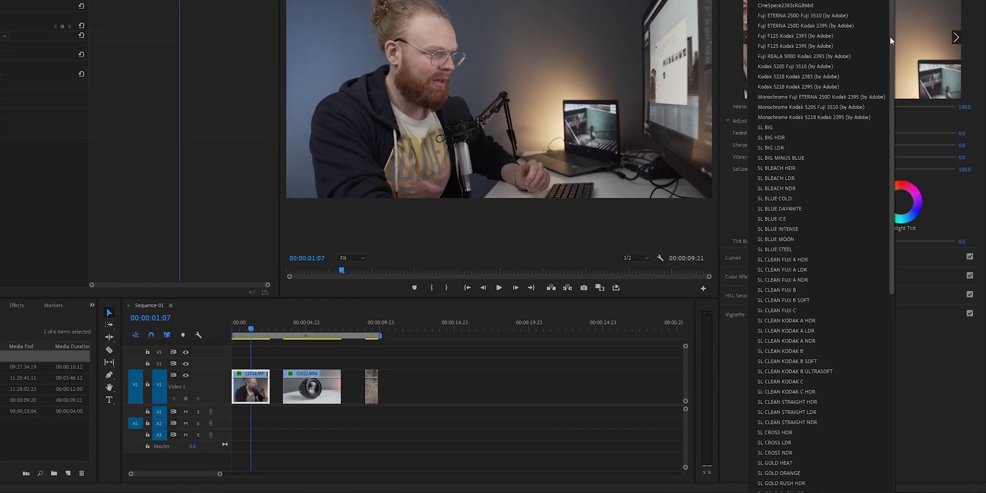
scroll(898, 169, down, 3)
scroll(873, 113, down, 8)
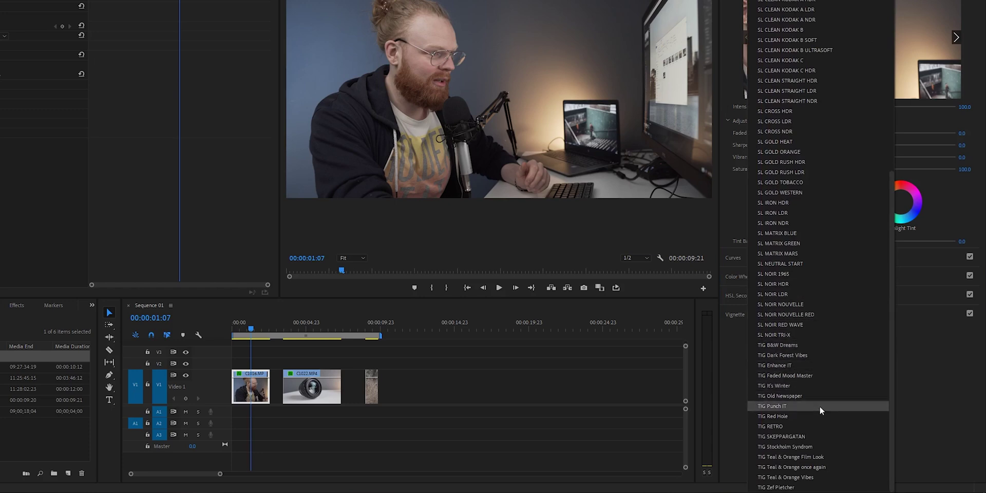
click(812, 441)
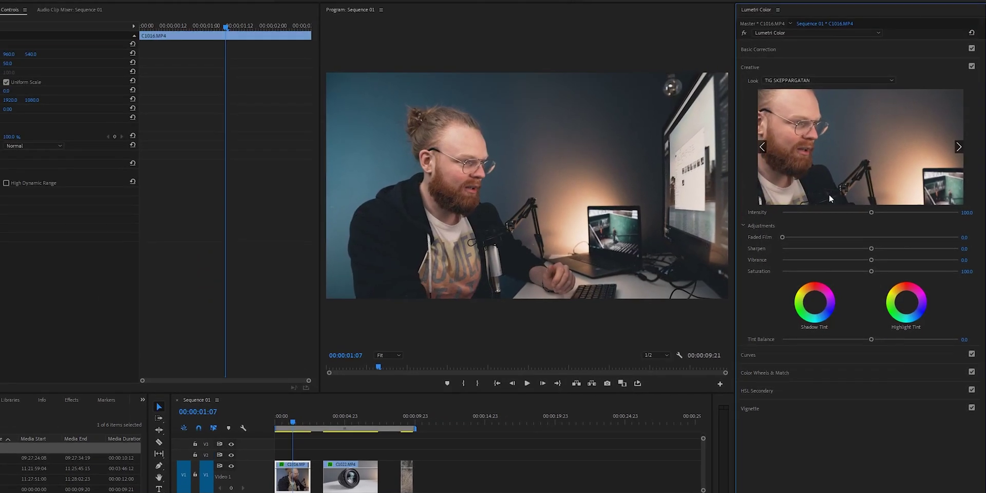
- Set the look intensity to 60 and toggle Creative off and on to compare
click(969, 213)
text(60)
key(Return)
click(972, 66)
click(971, 66)
- Set Saturation to 112 and Vibrance to 25, then play the clip to review the grade
click(968, 271)
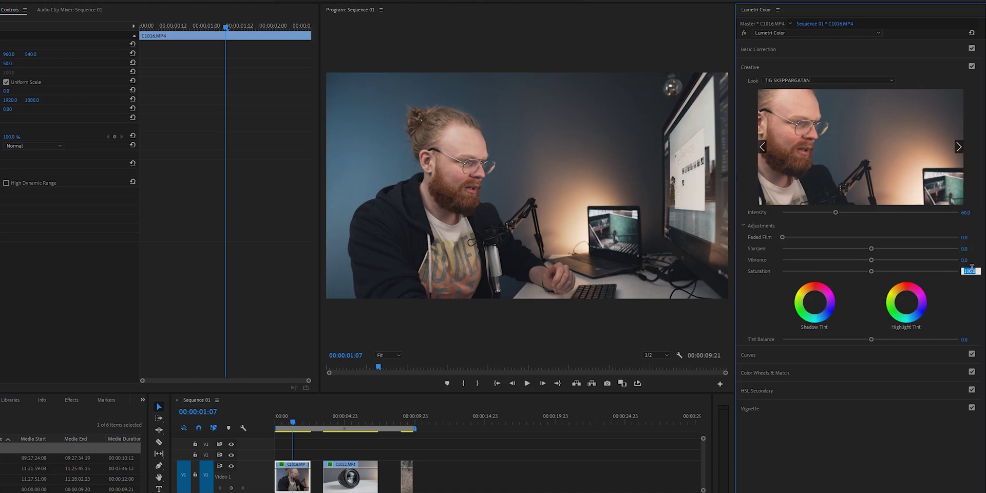
text(112)
key(Return)
click(971, 67)
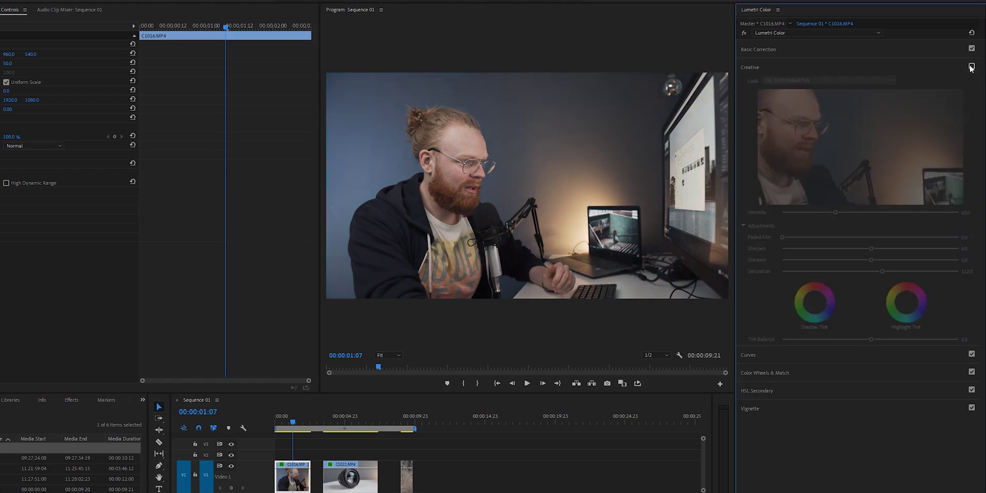
click(971, 67)
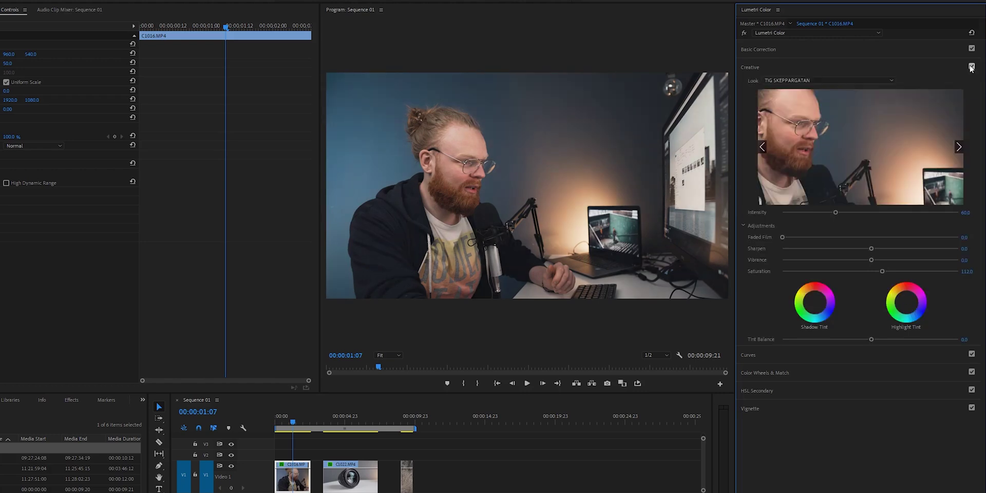
click(964, 260)
key(Return)
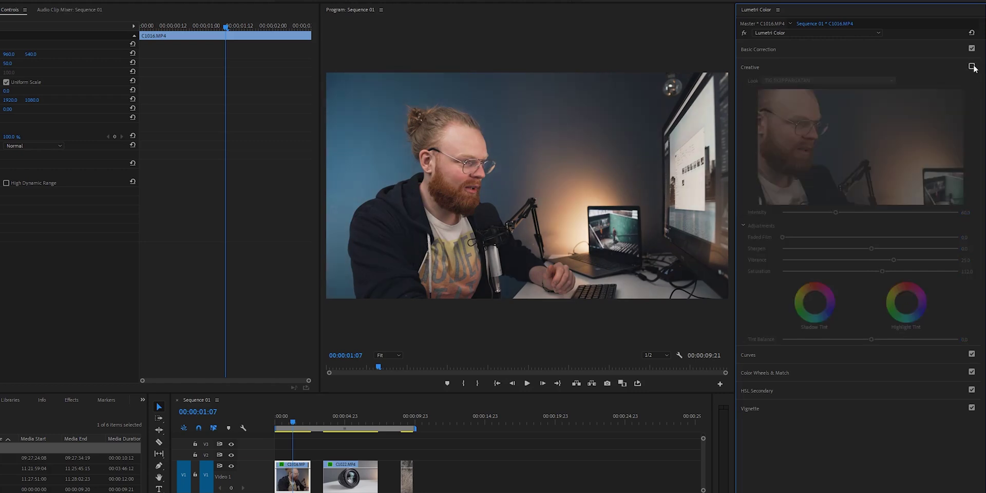
click(287, 422)
key(space)
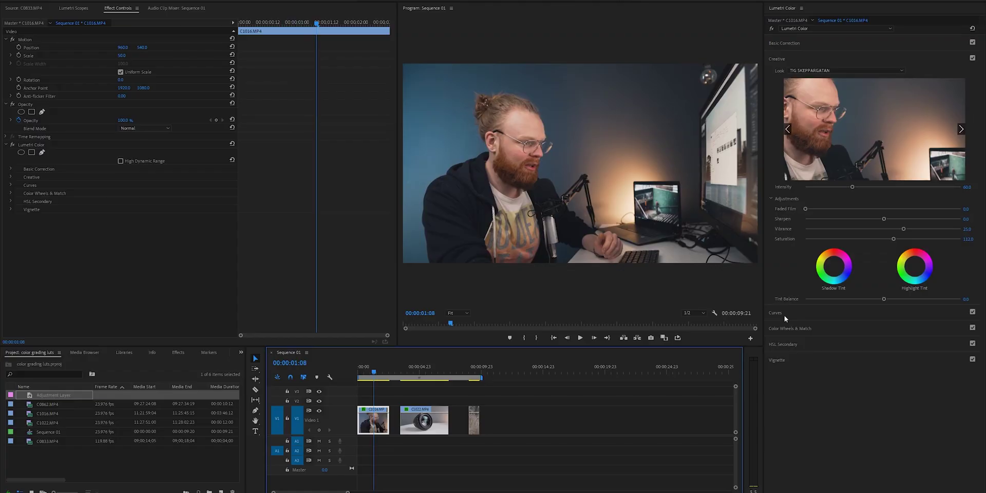
- Expand Curves and try, then remove, a brightening point on the RGB curve
click(789, 317)
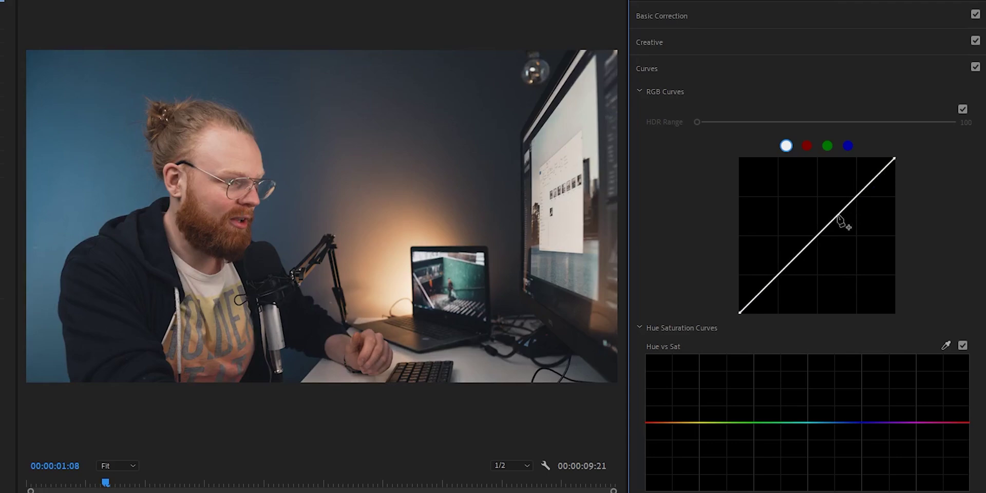
drag(837, 215, 830, 211)
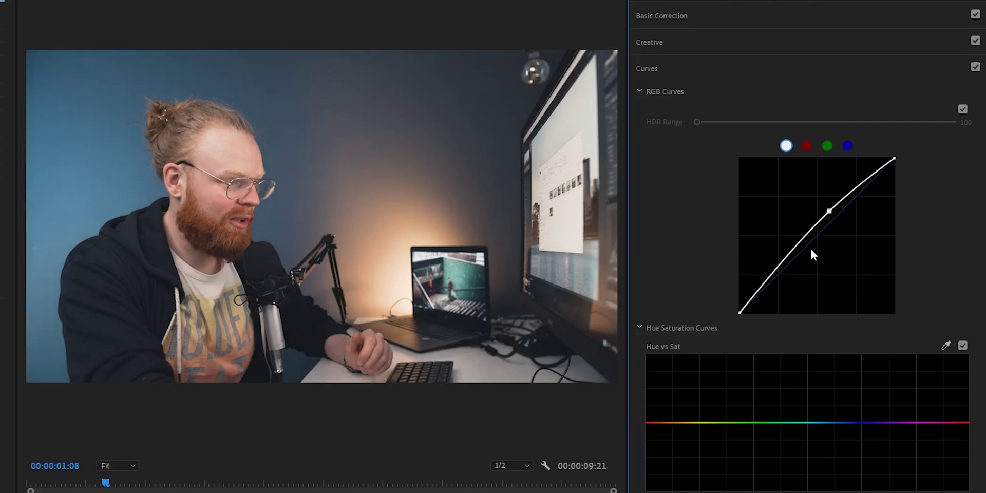
drag(830, 211, 835, 225)
ctrl+click(835, 225)
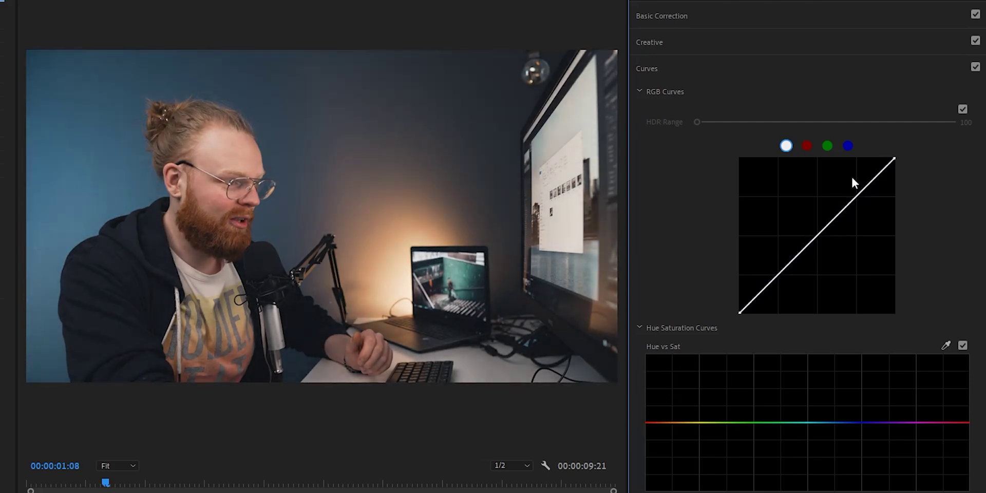
- Add shadow, midtone and highlight points, nudge the highlight, then reset the RGB curve straight
click(858, 195)
click(817, 236)
click(878, 174)
drag(877, 175, 874, 177)
double_click(874, 178)
click(815, 238)
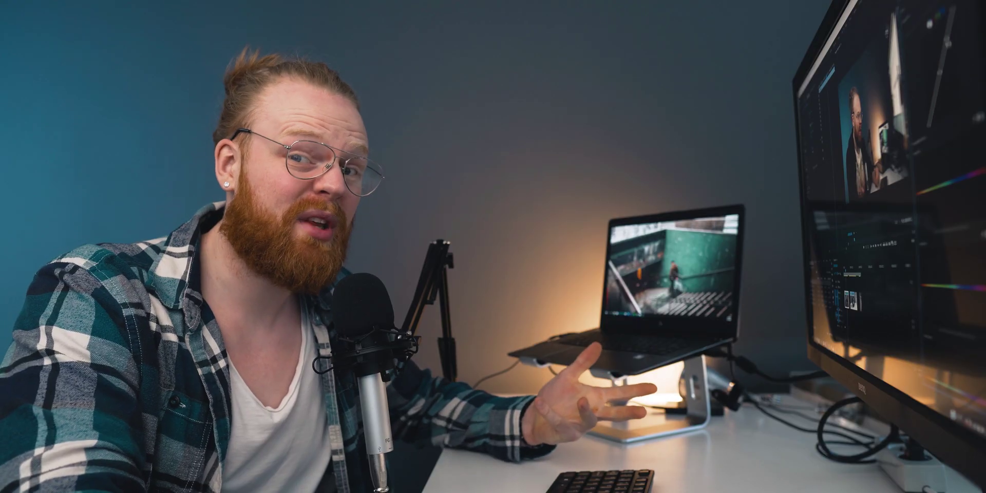
- Add a highlight point, darken the shadows and lift the highlights on the RGB curve
click(858, 195)
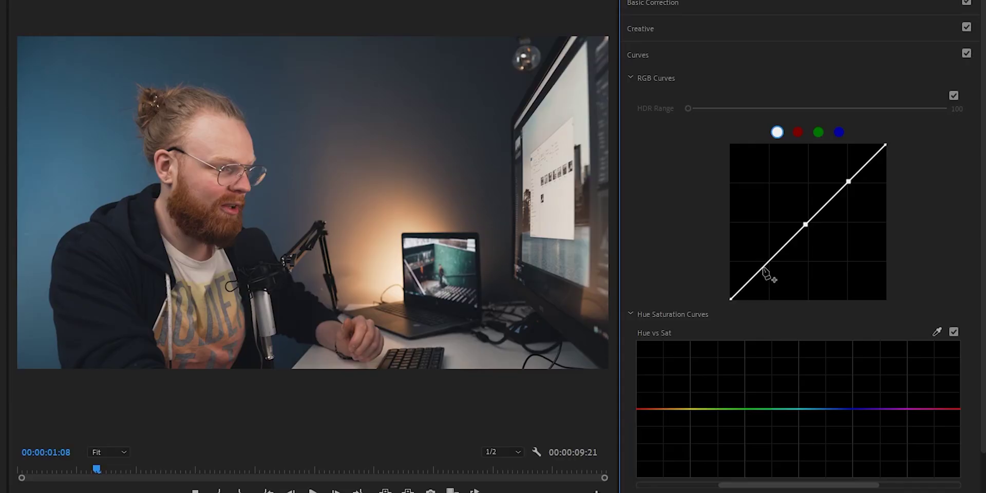
drag(765, 272, 748, 286)
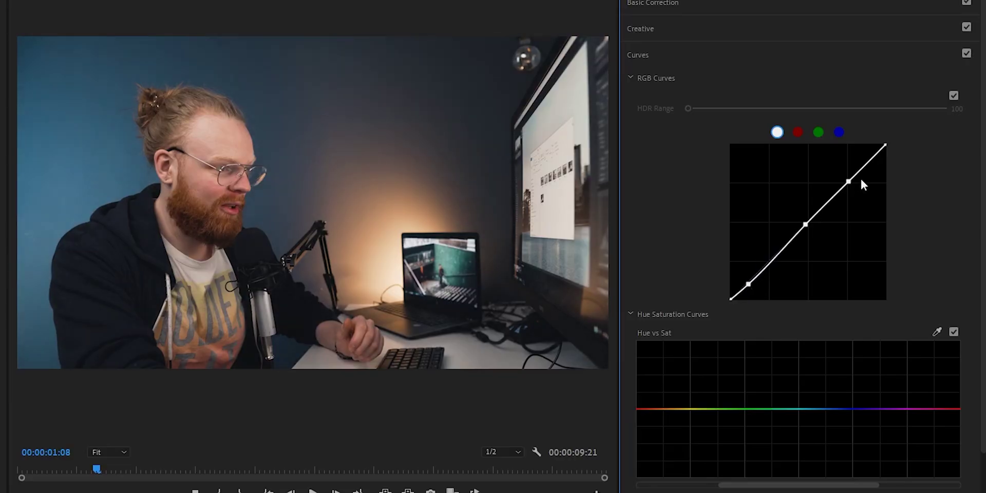
drag(847, 178, 849, 176)
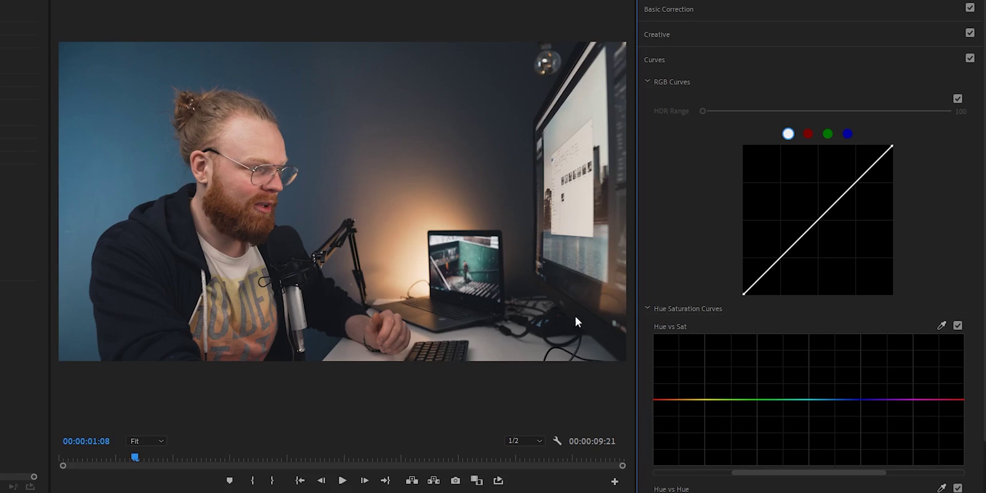
- Place six anchor points along the RGB curve and raise its black point for faded shadows
click(776, 262)
click(815, 223)
click(854, 183)
click(880, 157)
click(834, 204)
click(795, 247)
drag(757, 281, 752, 289)
- Toggle Curves off and on to compare the graded image with the original
click(970, 59)
click(970, 59)
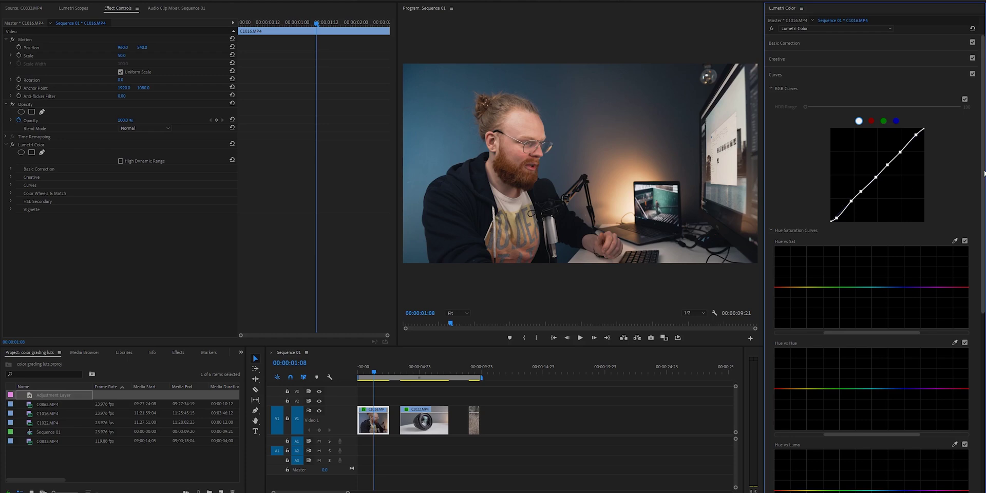
drag(984, 173, 970, 246)
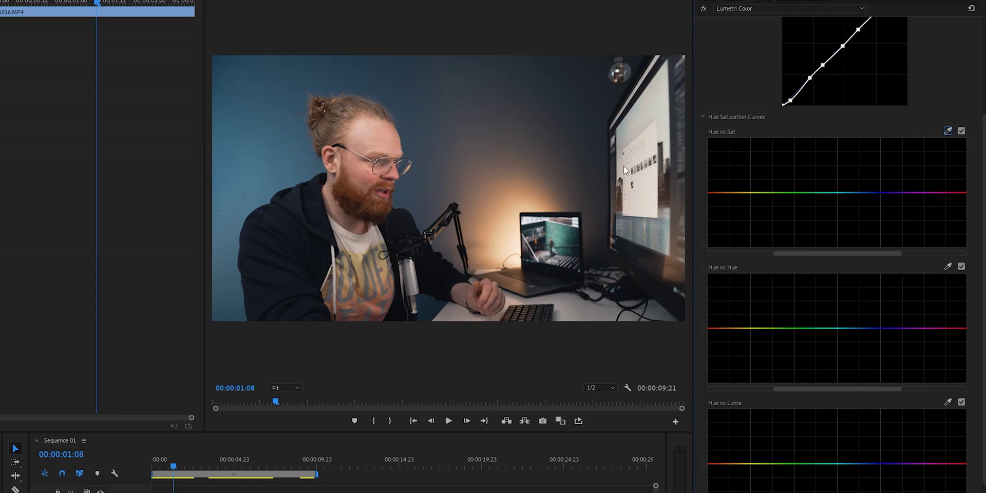
- On Hue vs Sat, boost red saturation and lower saturation in a second bounded hue band
click(735, 193)
click(709, 193)
mouse_move(717, 193)
mouse_down()
mouse_move(717, 161)
mouse_move(721, 219)
mouse_move(717, 190)
mouse_up()
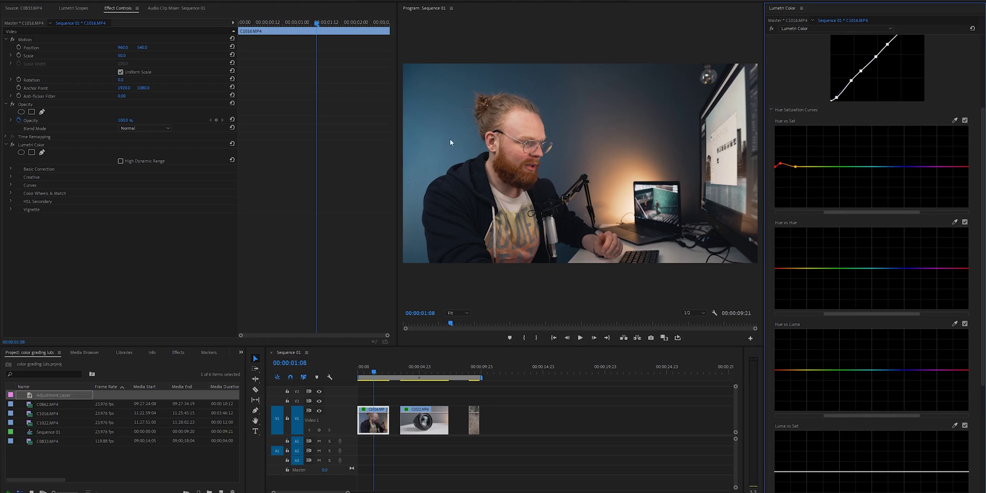
click(874, 167)
click(901, 166)
mouse_move(889, 167)
mouse_down()
mouse_move(887, 193)
mouse_move(886, 174)
mouse_up()
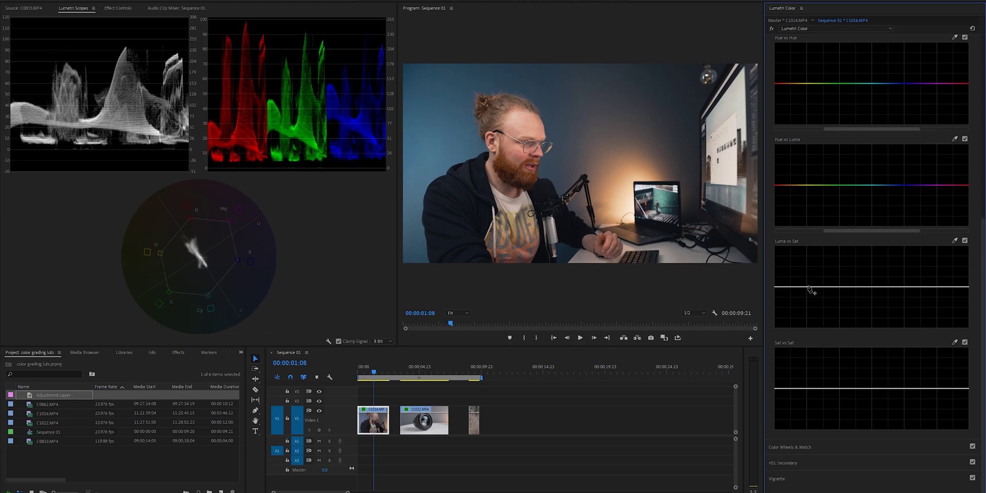
- Anchor the Luma vs Sat midtones and pull both curve ends down to desaturate shadows and highlights
click(838, 286)
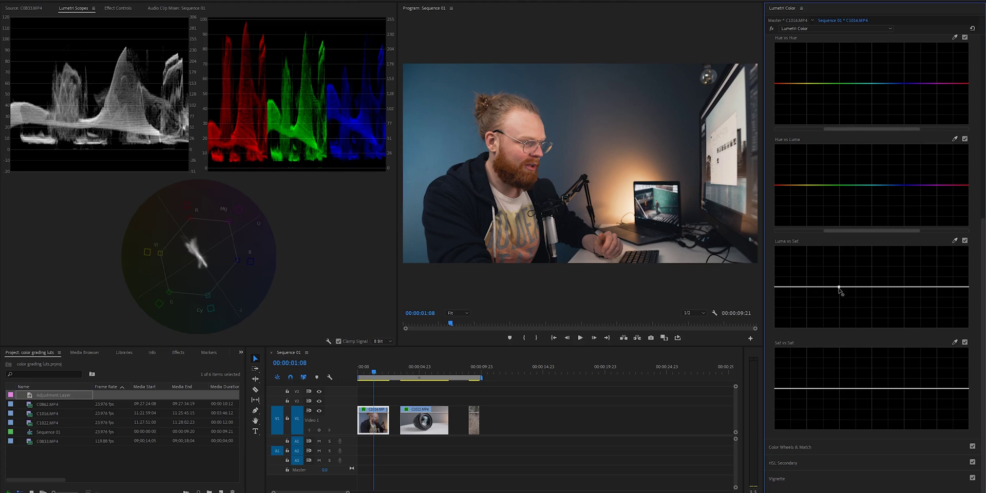
click(905, 286)
mouse_move(872, 288)
mouse_down()
mouse_move(870, 278)
mouse_move(877, 293)
mouse_up()
click(789, 286)
drag(775, 286, 775, 294)
click(961, 287)
drag(969, 287, 982, 359)
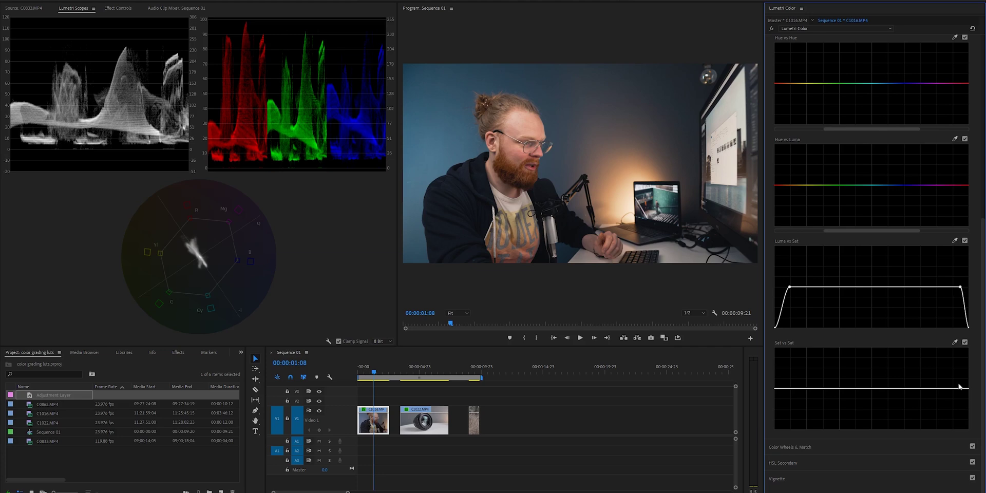
scroll(955, 339, up, 8)
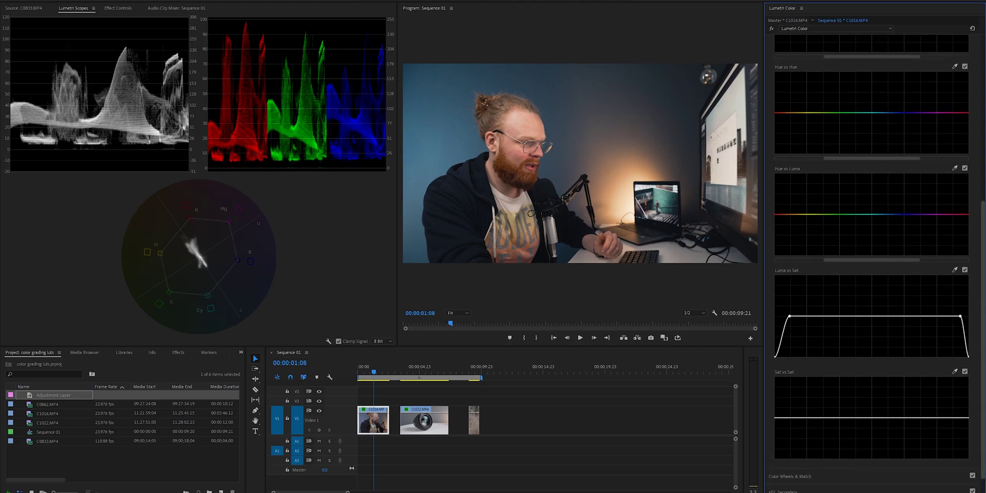
- Expand Basic Correction and set Contrast to 30, leaving Whites unchanged
click(813, 46)
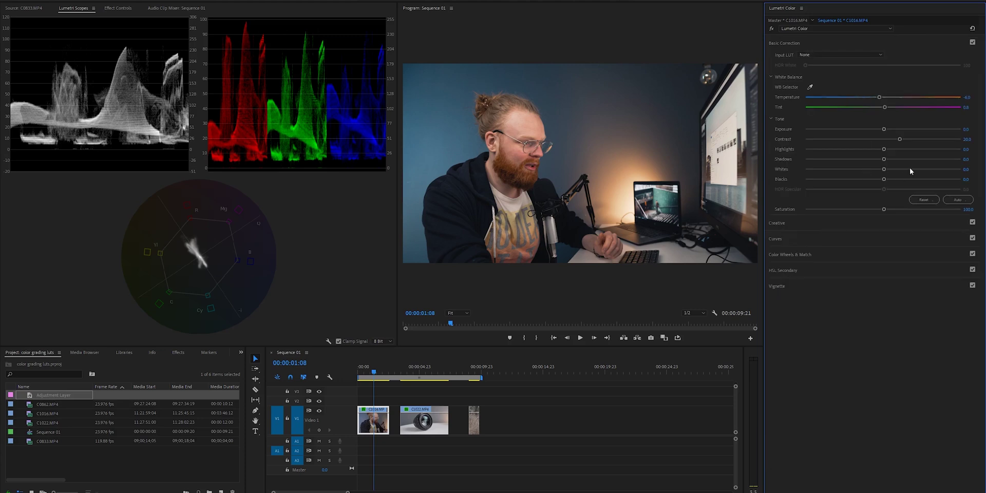
click(970, 139)
text(30)
key(Return)
click(970, 169)
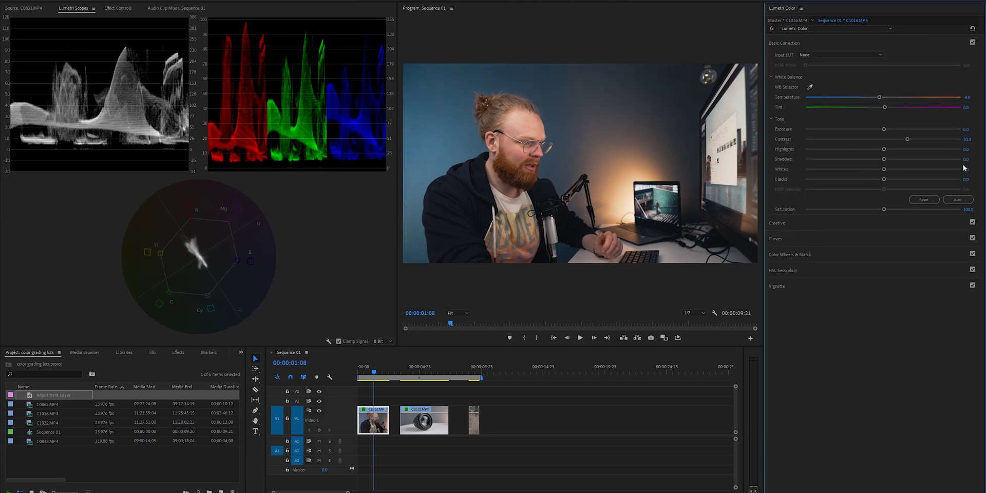
key(Return)
- Toggle Lumetri Color off and on in Effect Controls, then scrub through the sequence
click(115, 10)
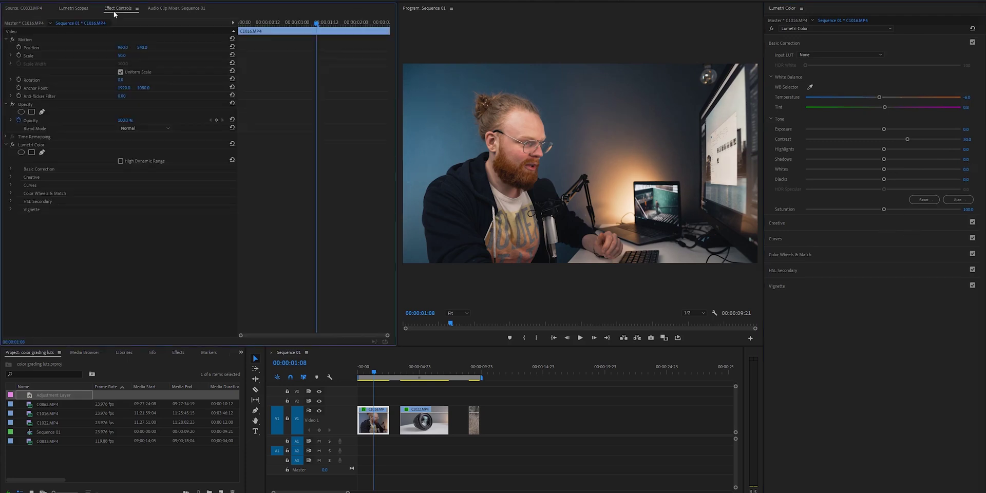
click(14, 146)
click(13, 146)
click(365, 371)
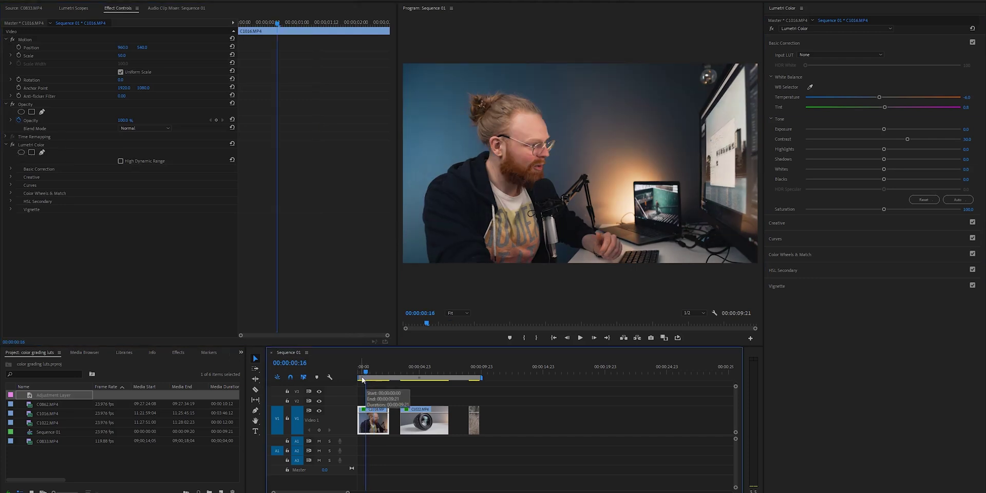
drag(366, 371, 473, 366)
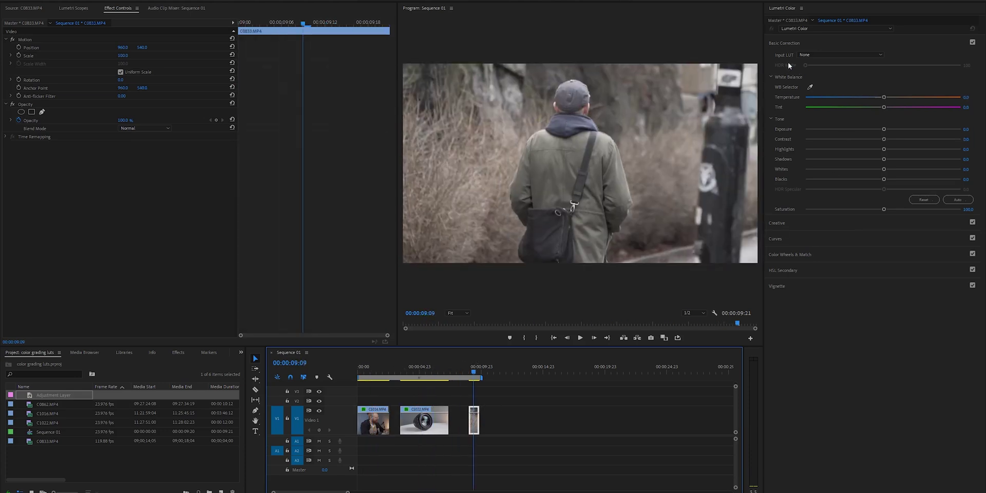
- Show the Lumetri scopes with the Basic Correction section expanded
click(785, 44)
click(73, 8)
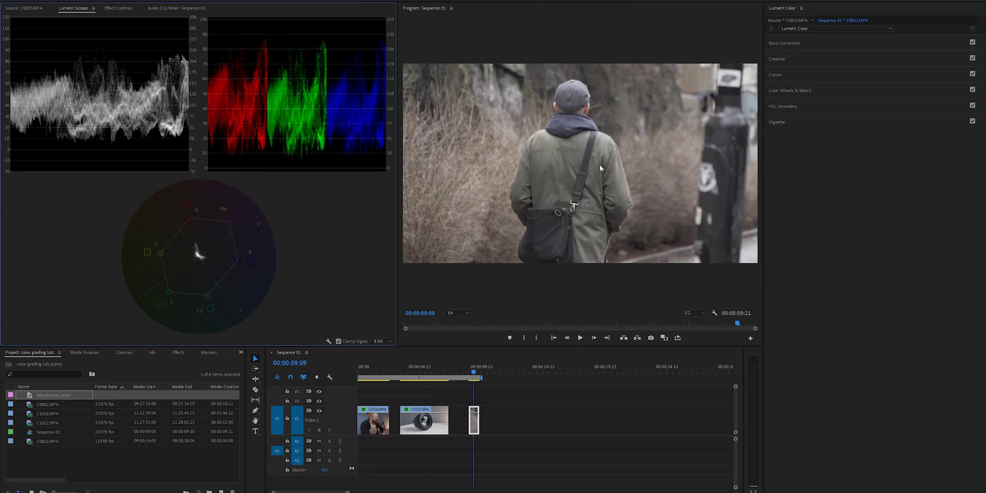
click(818, 45)
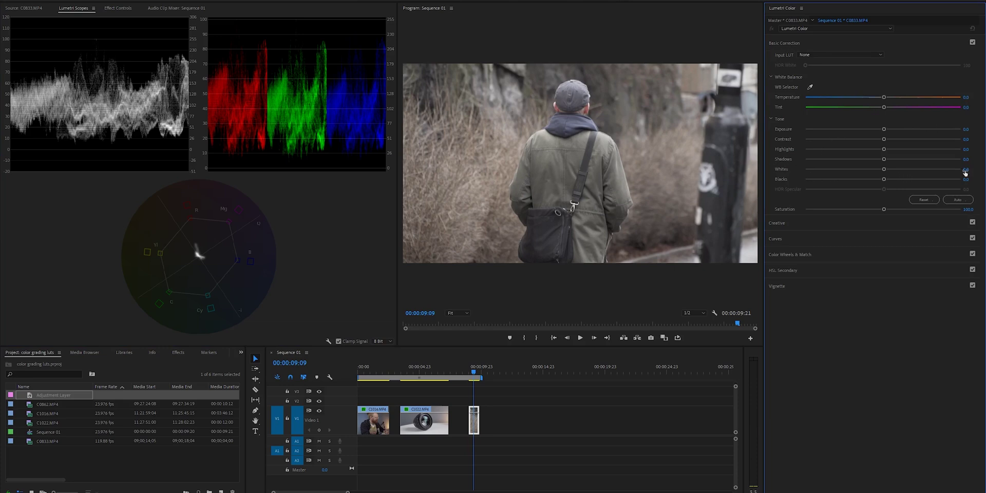
- Set Whites to 15, Highlights to 10 and Contrast to 35 in Basic Correction
click(964, 169)
text(15)
key(Return)
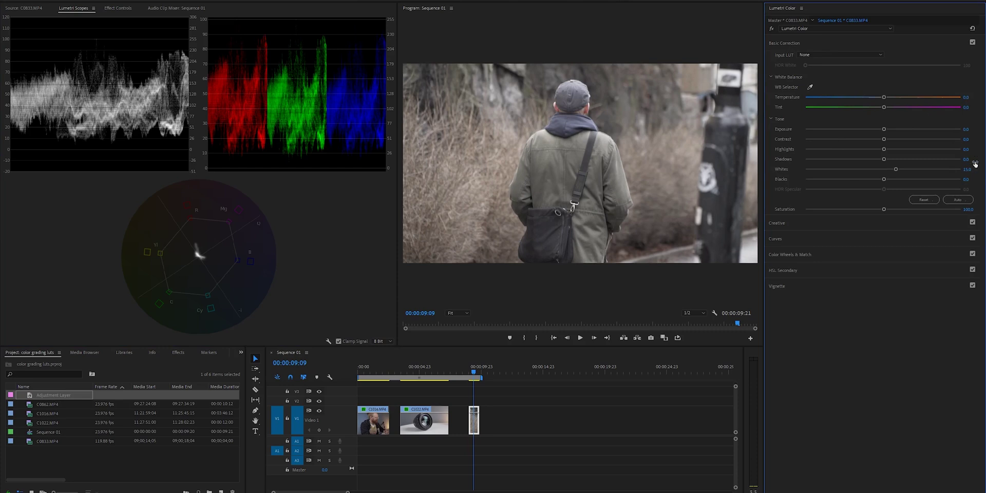
click(970, 148)
text(10)
key(Return)
click(967, 139)
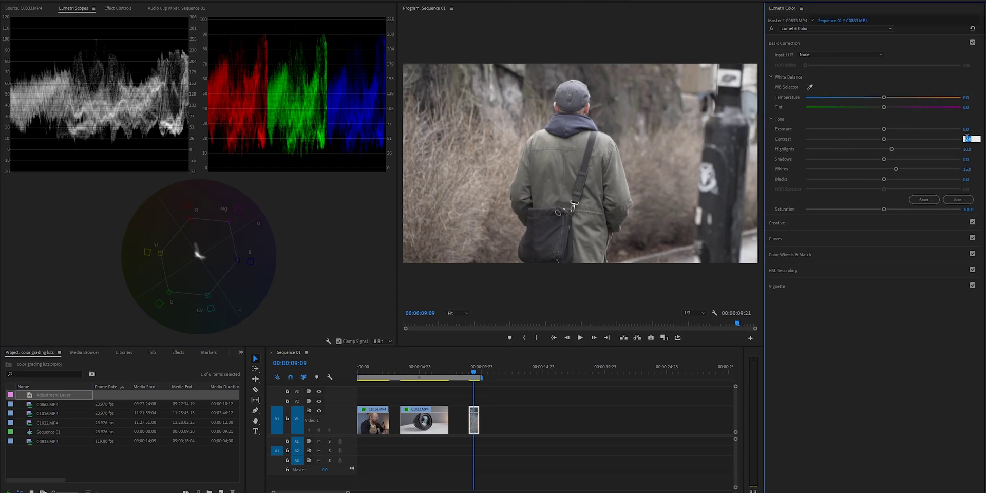
text(35)
key(Return)
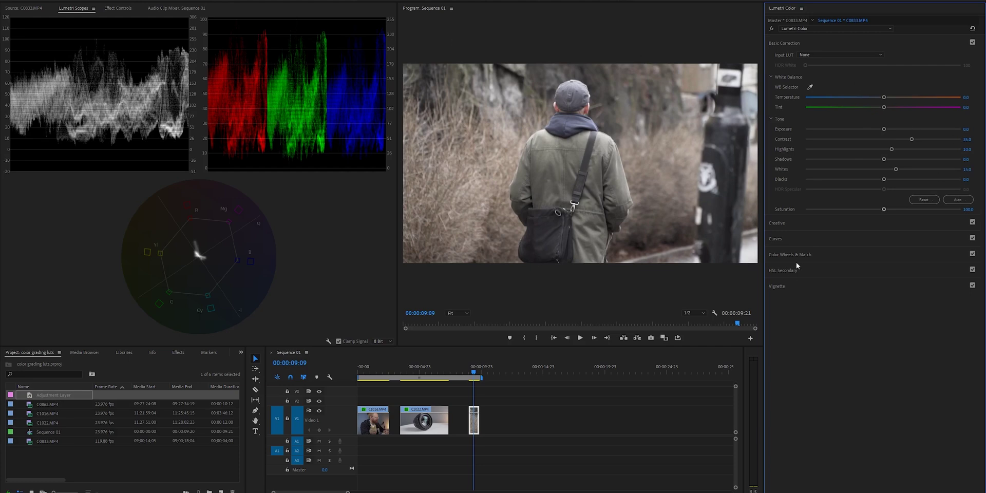
click(803, 223)
- Apply the TIG Teal & Orange Film Look as the creative look
click(884, 70)
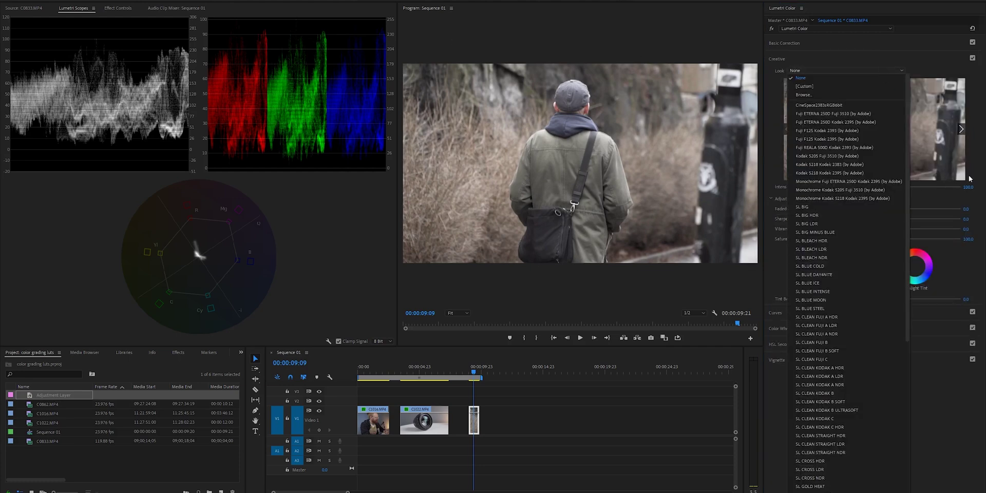
click(846, 69)
click(846, 70)
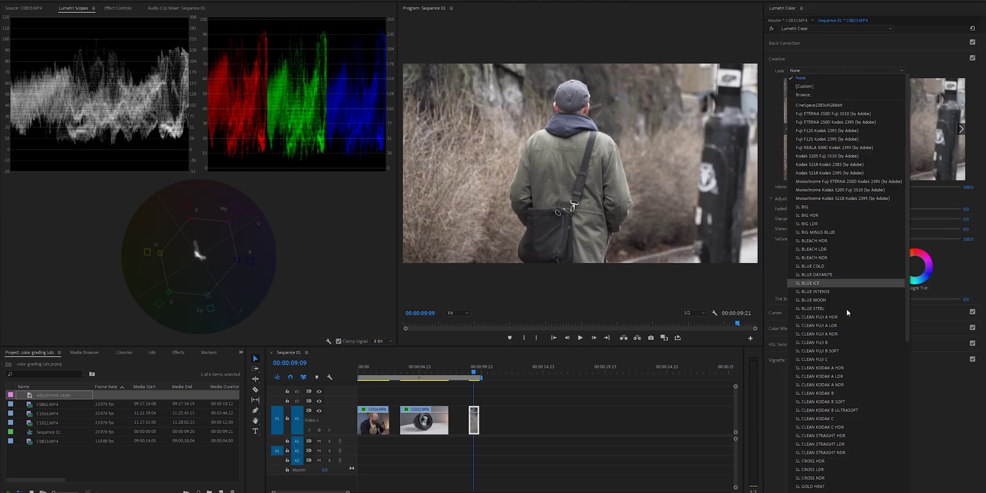
drag(907, 308, 905, 473)
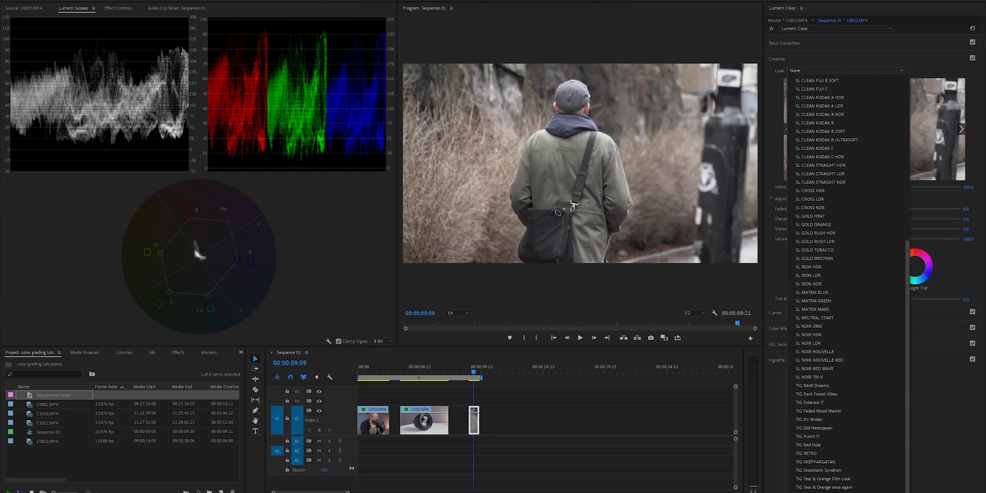
click(851, 481)
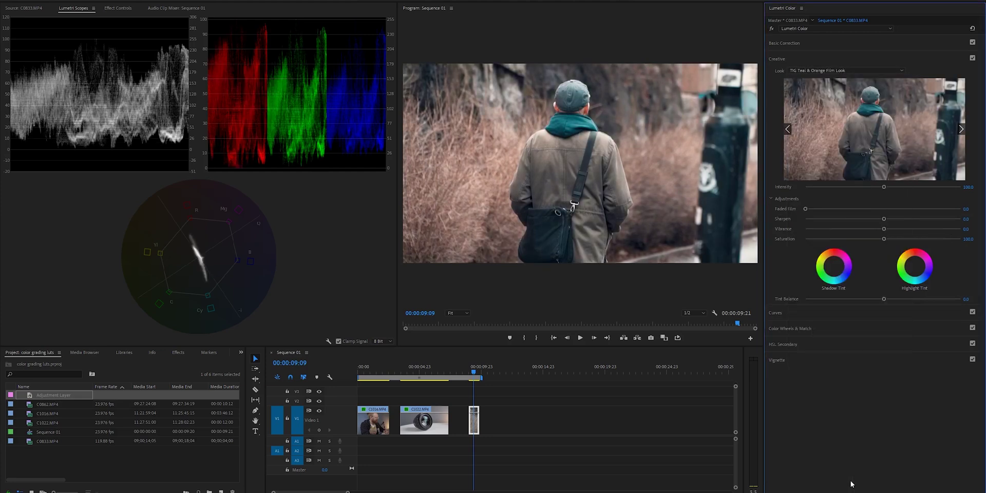
- Set the look's Intensity to 90, Saturation to 106 and Vibrance to 20
click(968, 187)
text(90)
key(Return)
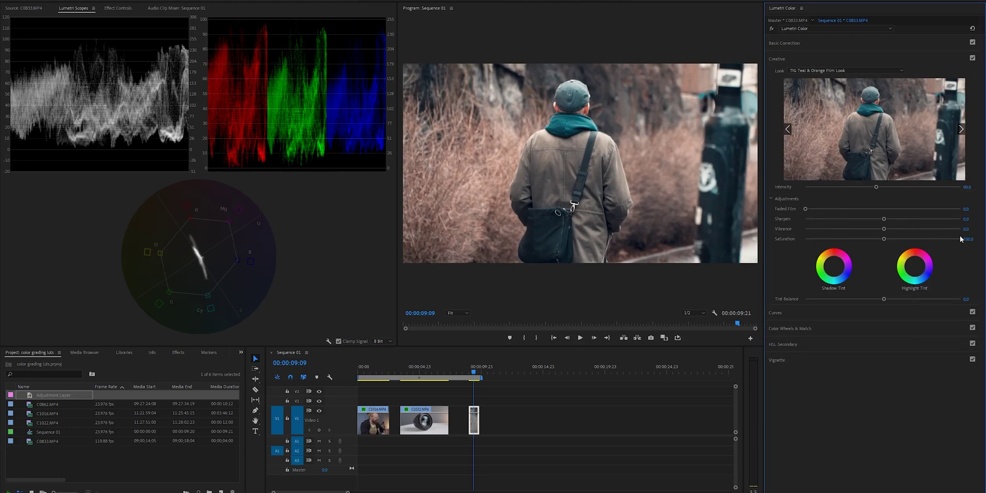
click(968, 239)
text(106)
key(Return)
click(968, 229)
text(20)
key(Return)
- Toggle the creative look off and back on to compare the result
click(971, 58)
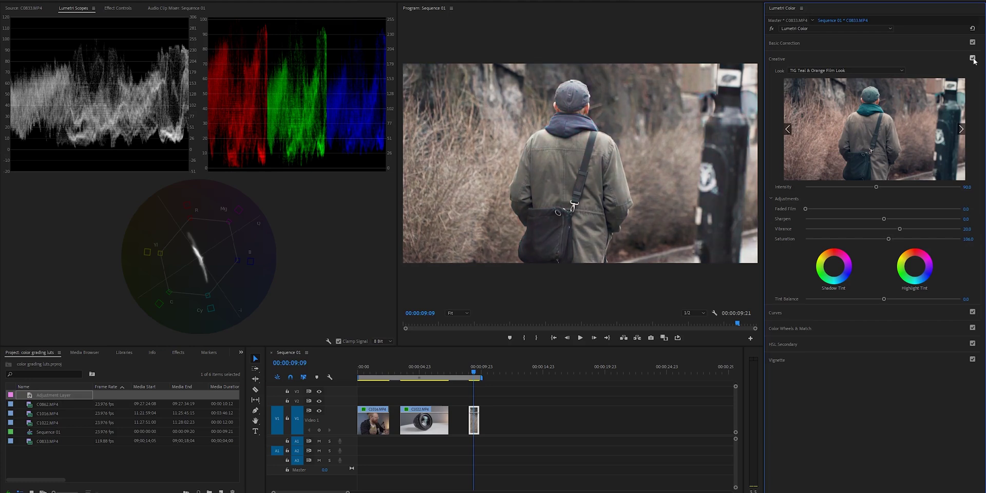
click(971, 58)
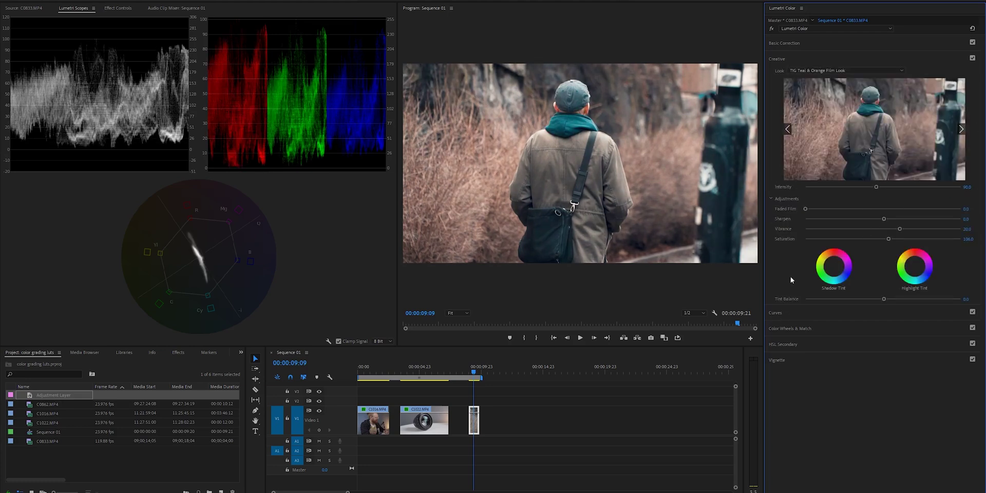
click(791, 313)
- Add points along the RGB curve, slightly deepening the shadows and lifting the top
click(878, 174)
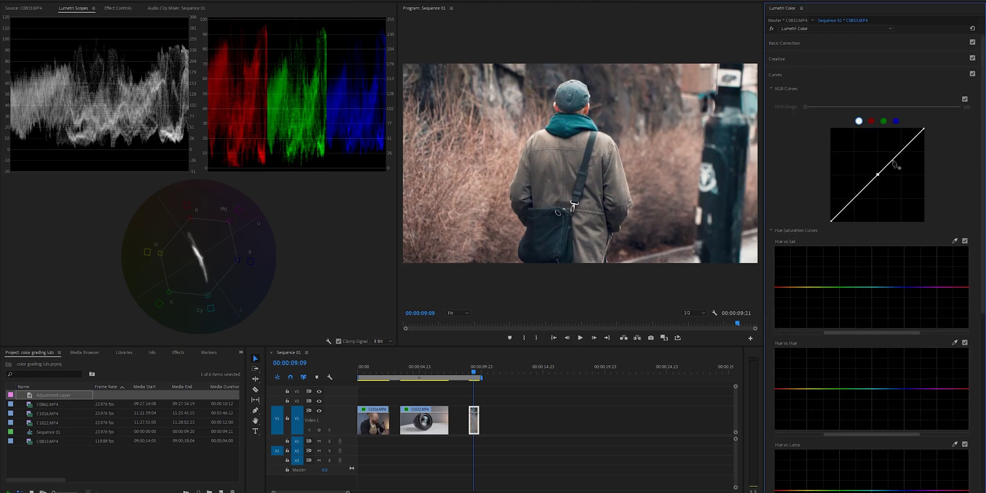
click(914, 137)
click(888, 164)
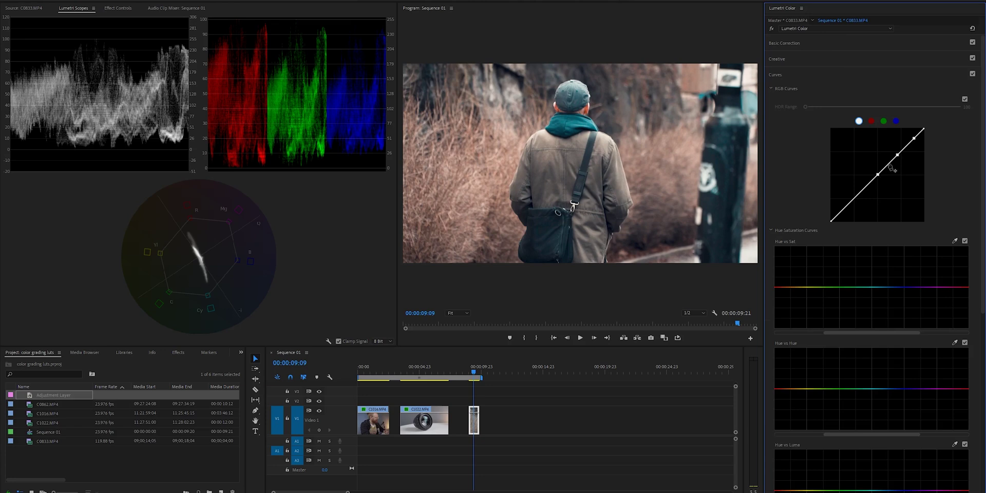
click(864, 188)
click(854, 198)
click(837, 216)
drag(837, 217, 836, 217)
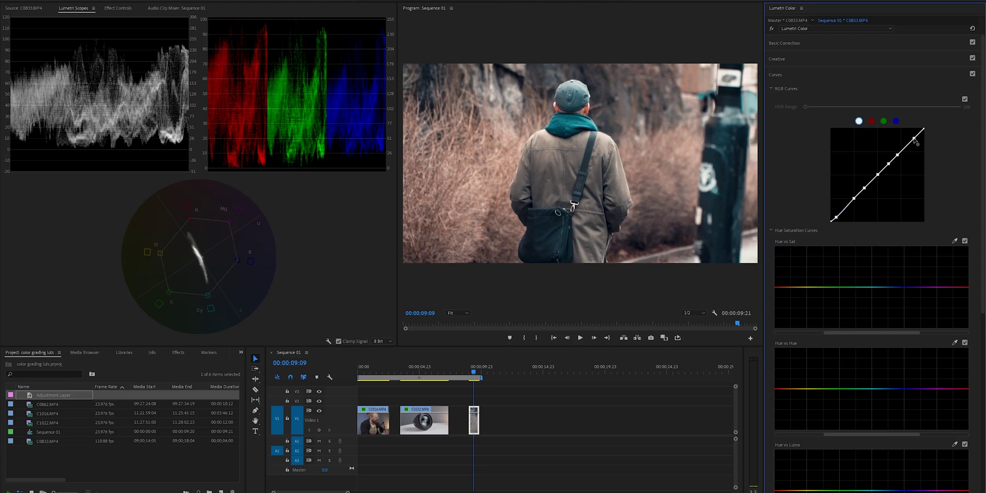
drag(914, 139, 914, 137)
- Pull both ends of the Luma vs Sat curve down to desaturate shadows and highlights
scroll(873, 231, down, 5)
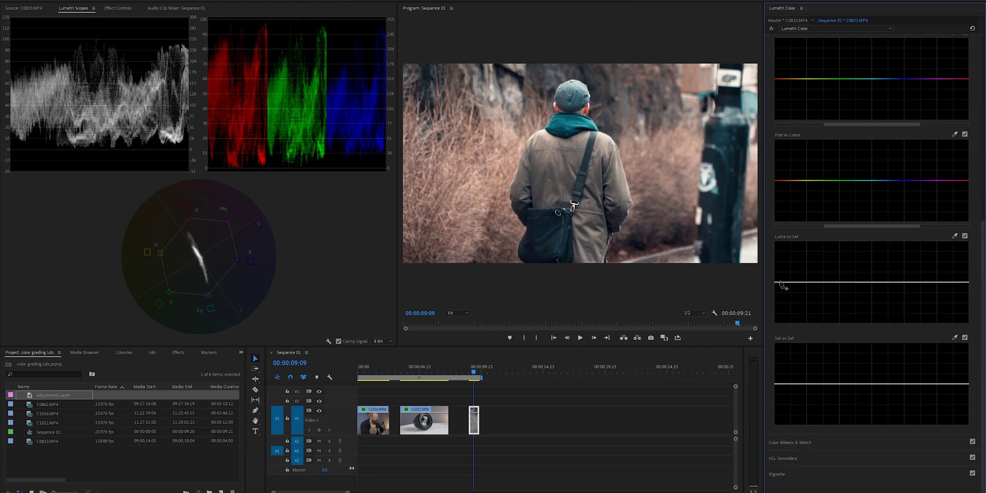
click(783, 282)
drag(775, 283, 774, 323)
click(959, 282)
drag(968, 282, 968, 323)
- Turn the Lumetri Color effect off and on in Effect Controls to compare before/after
click(117, 8)
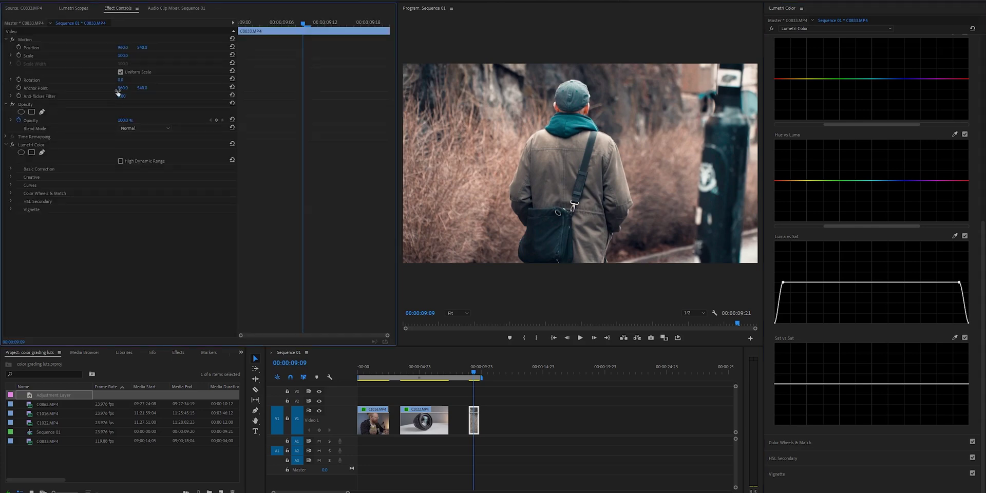
click(13, 145)
click(14, 145)
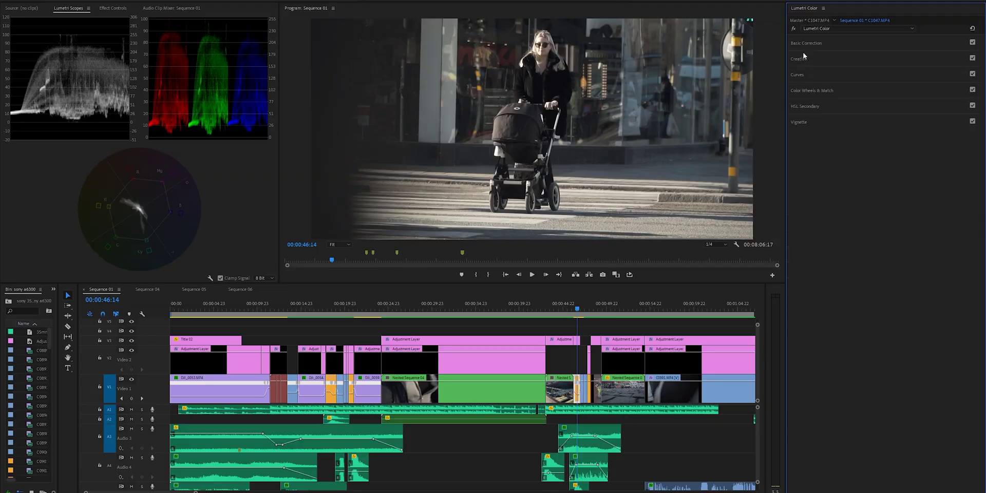
- Expand Basic Correction for clip C1047 to view its default tone values
click(810, 44)
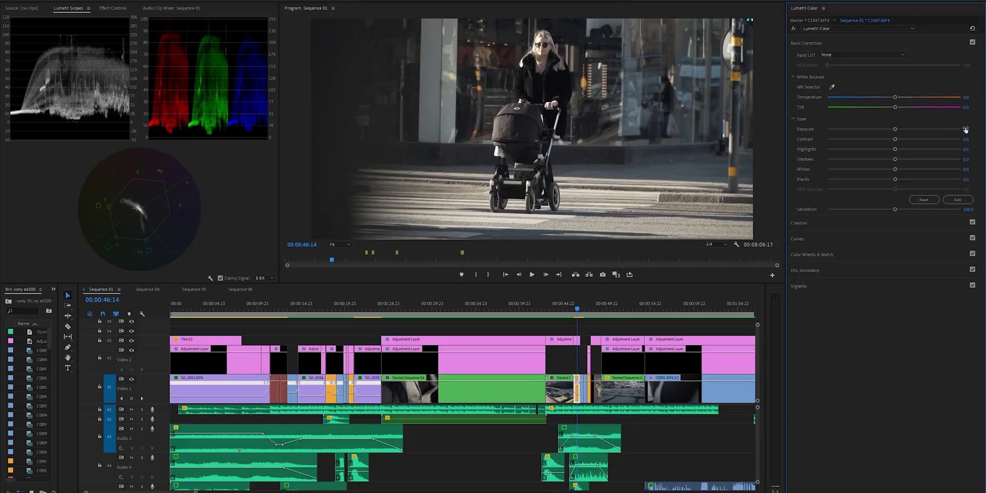
- Review the colour wheels and curves, then zoom the timeline at 00:00:46:20 toward C1061
click(925, 254)
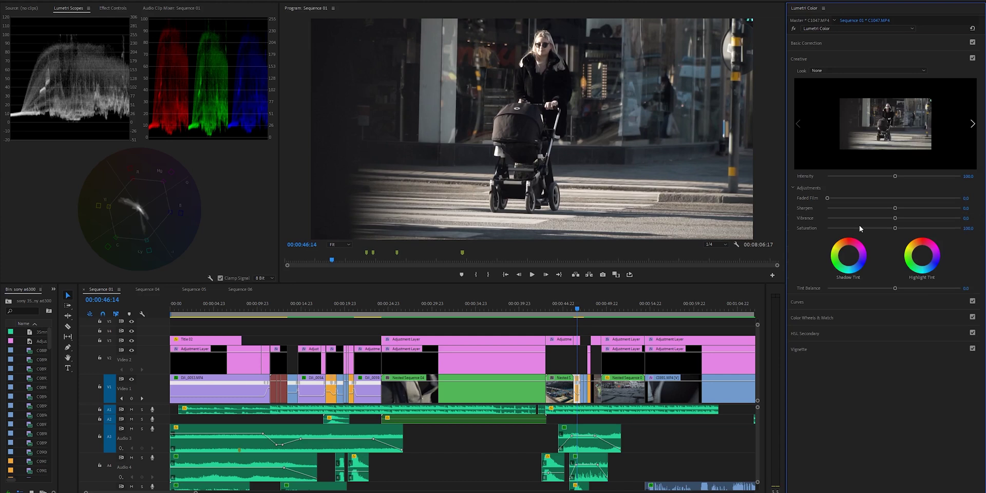
click(915, 74)
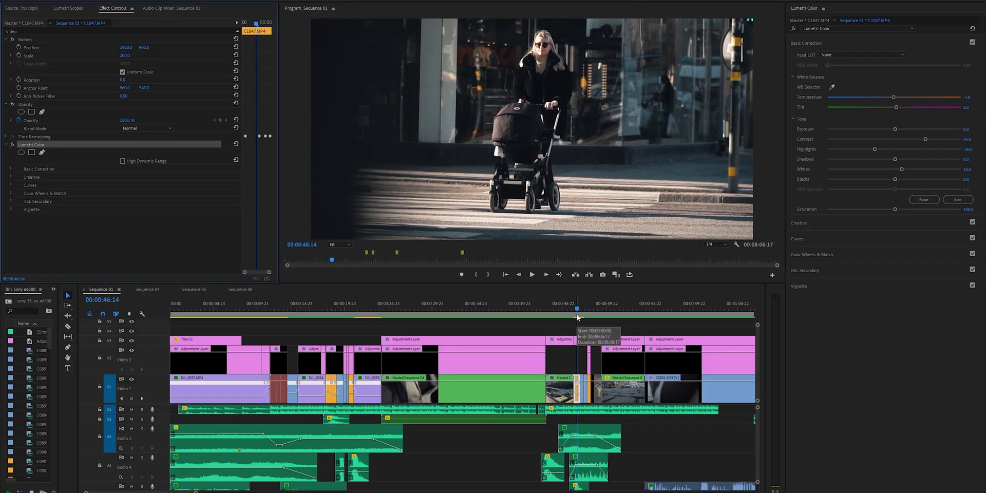
click(848, 476)
key(=)
key(=)
key(=)
key(=)
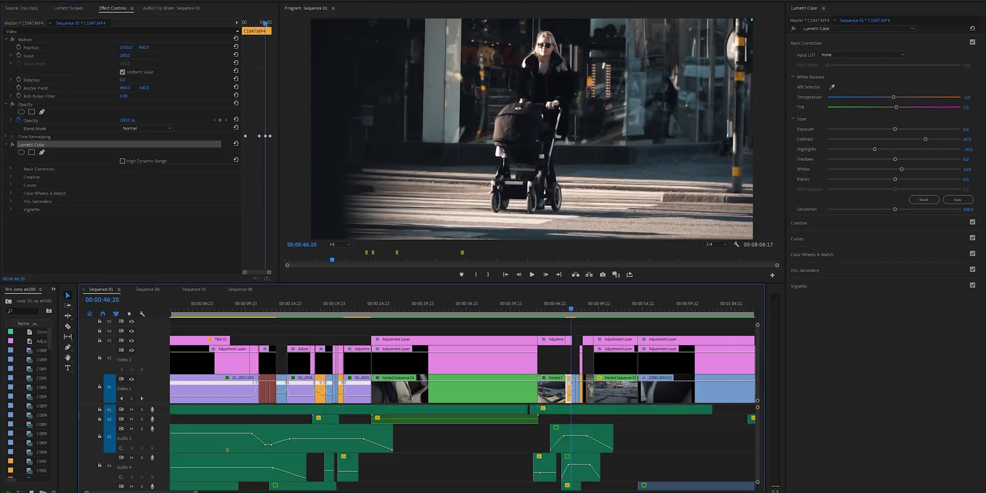
key(Down)
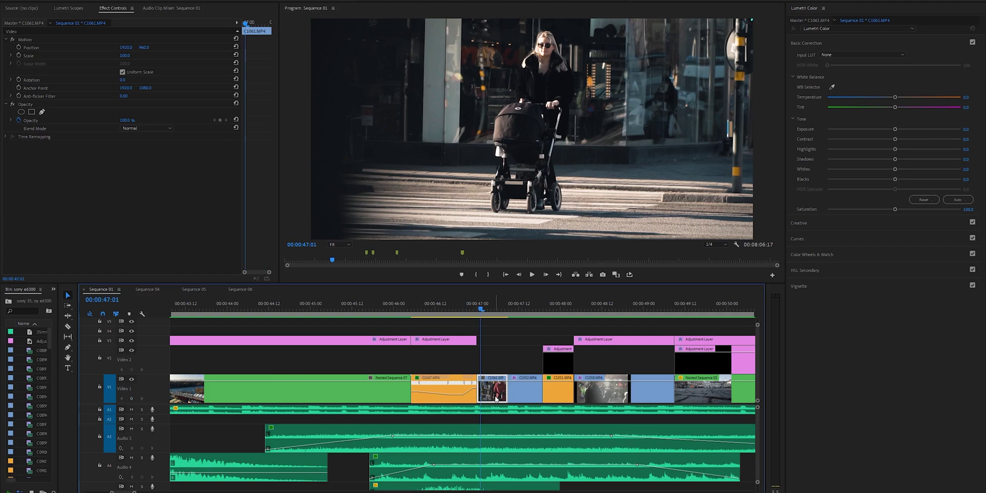
- Paste the copied Lumetri grade onto clip C1061 and review its creative look and curves
click(117, 212)
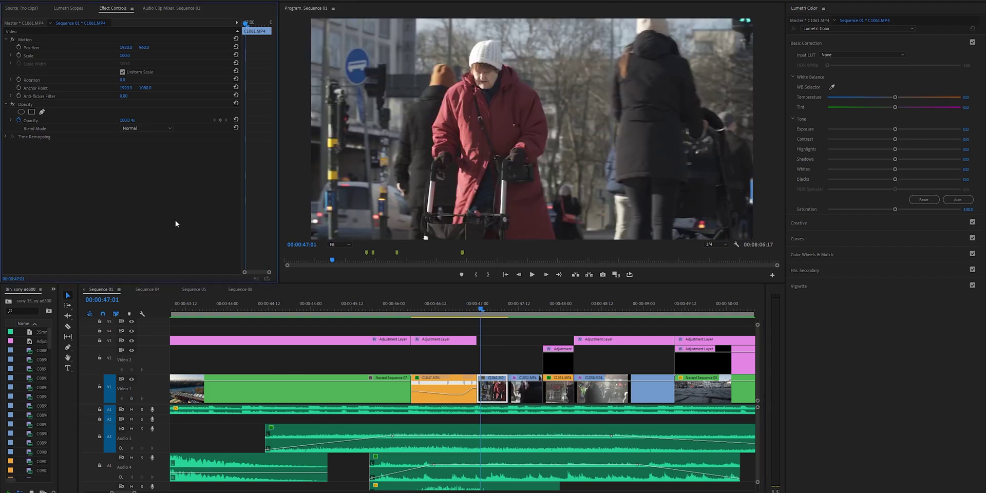
key(ctrl+v)
click(798, 223)
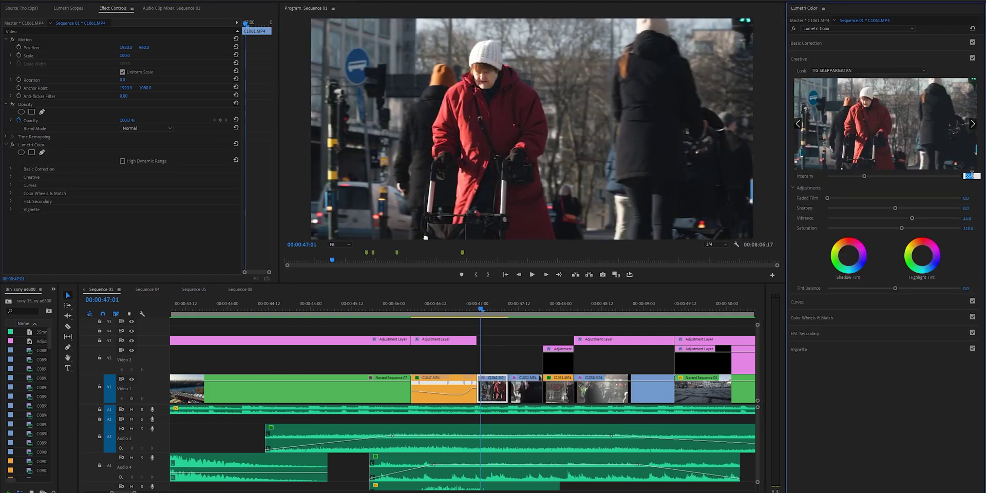
click(799, 336)
- Move the playhead onto clip C1052 and expand its colour wheels
click(497, 308)
drag(497, 309, 515, 309)
click(798, 90)
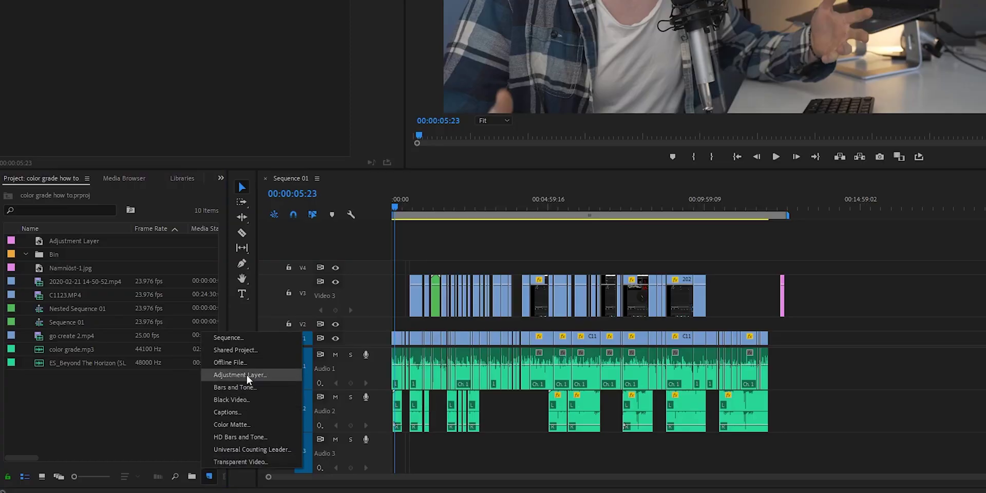
- Create an adjustment layer on V2 from the sequence start to the end of V1
click(248, 376)
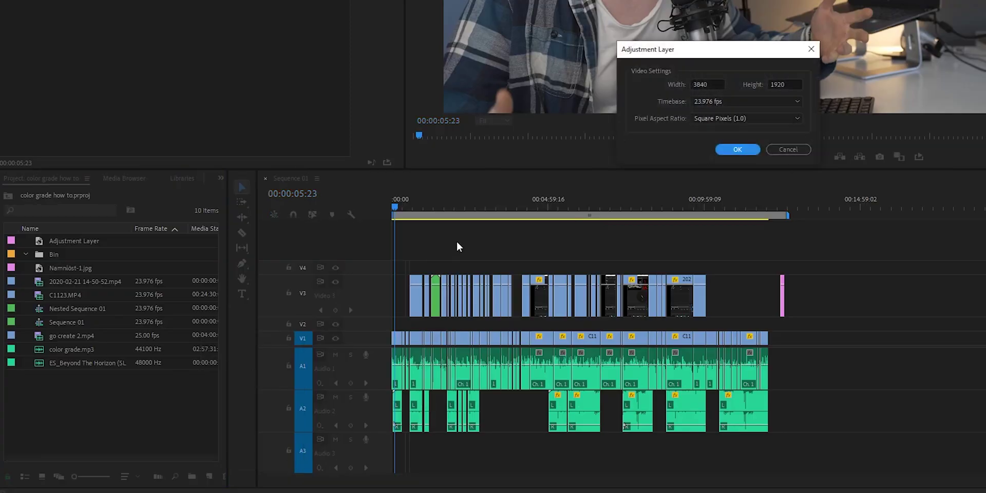
click(740, 149)
drag(72, 253, 399, 331)
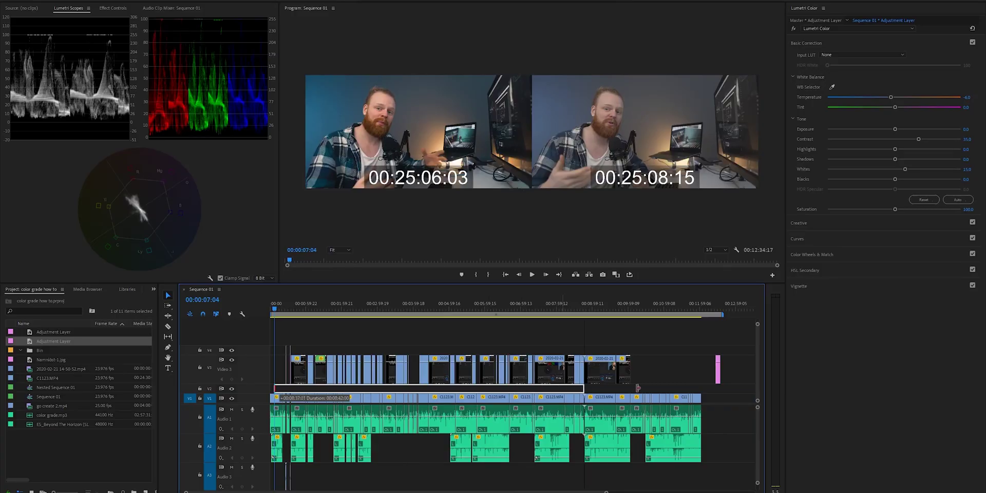
drag(705, 401, 701, 402)
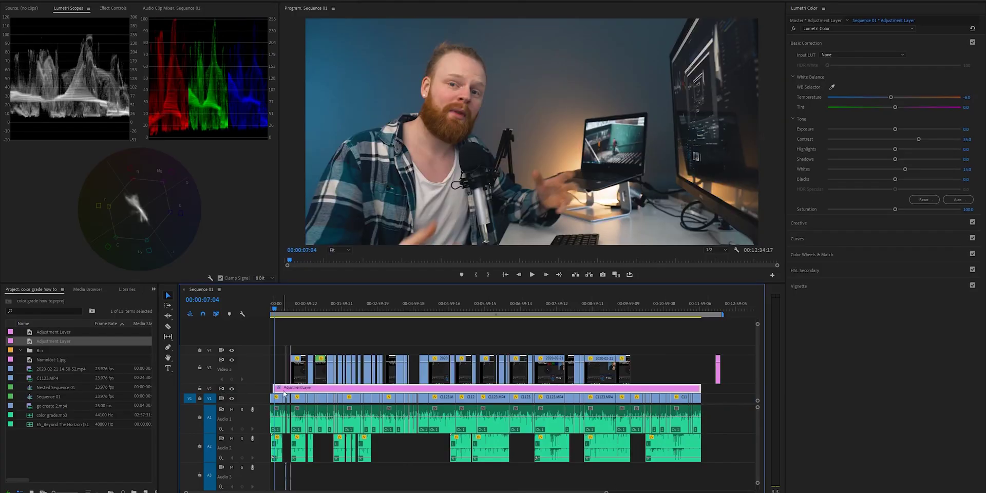